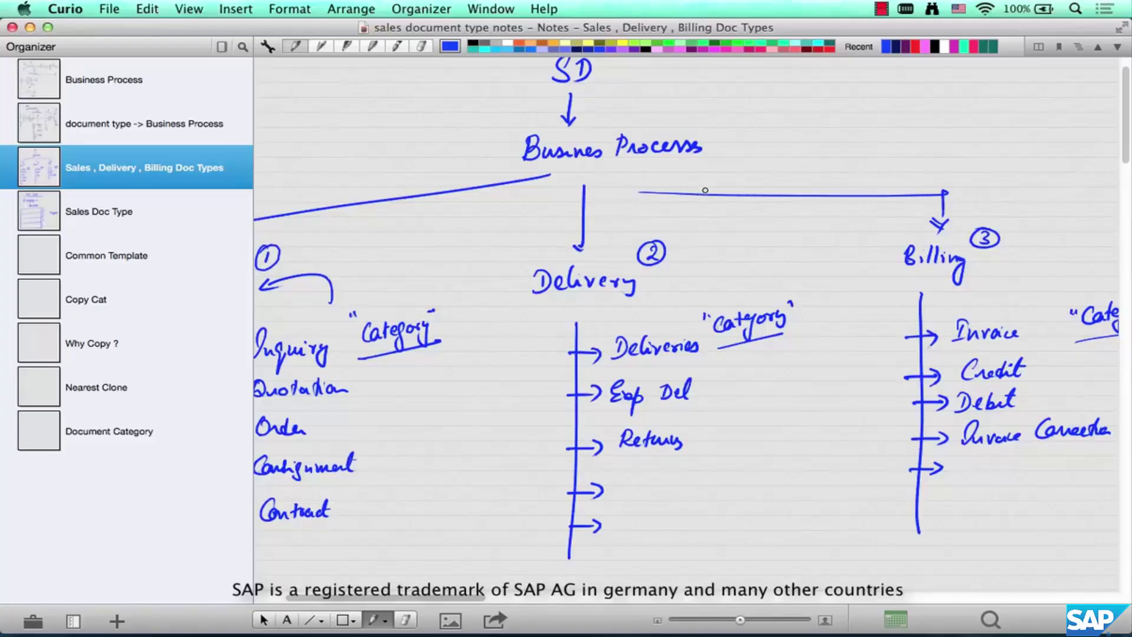
# Step: Trace over the circled numbers 1, 2 and 3 beside the Sales, Delivery and Billing headings with the pen
pyautogui.hscroll(-3, 705, 190)
pyautogui.scroll(-2, 705, 190)
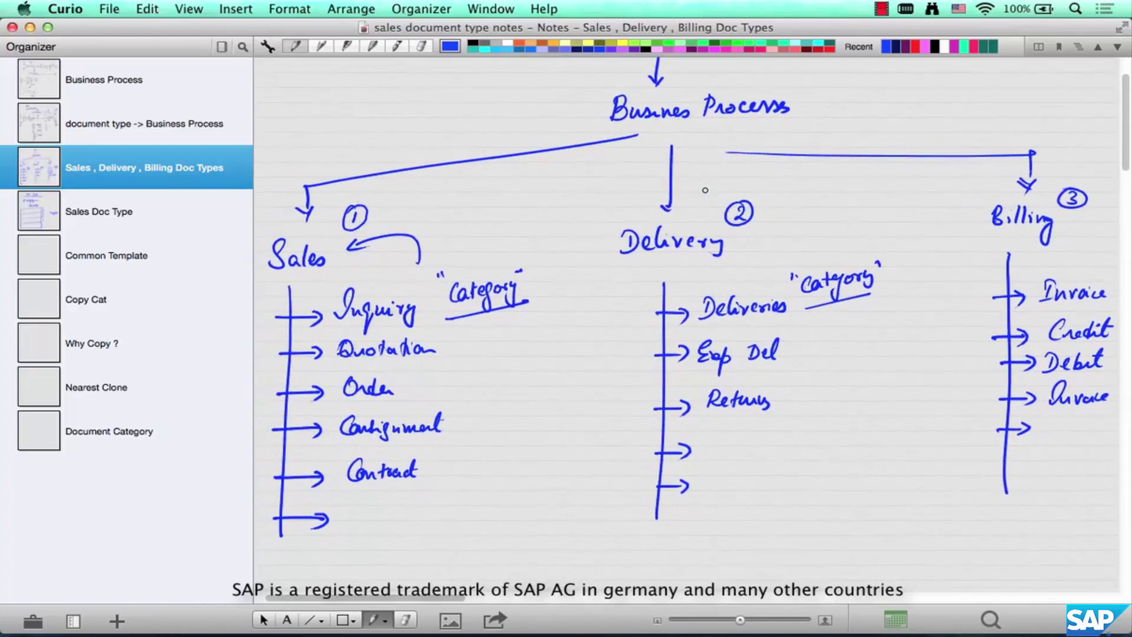
pyautogui.moveTo(354, 210); pyautogui.dragTo(354, 226)
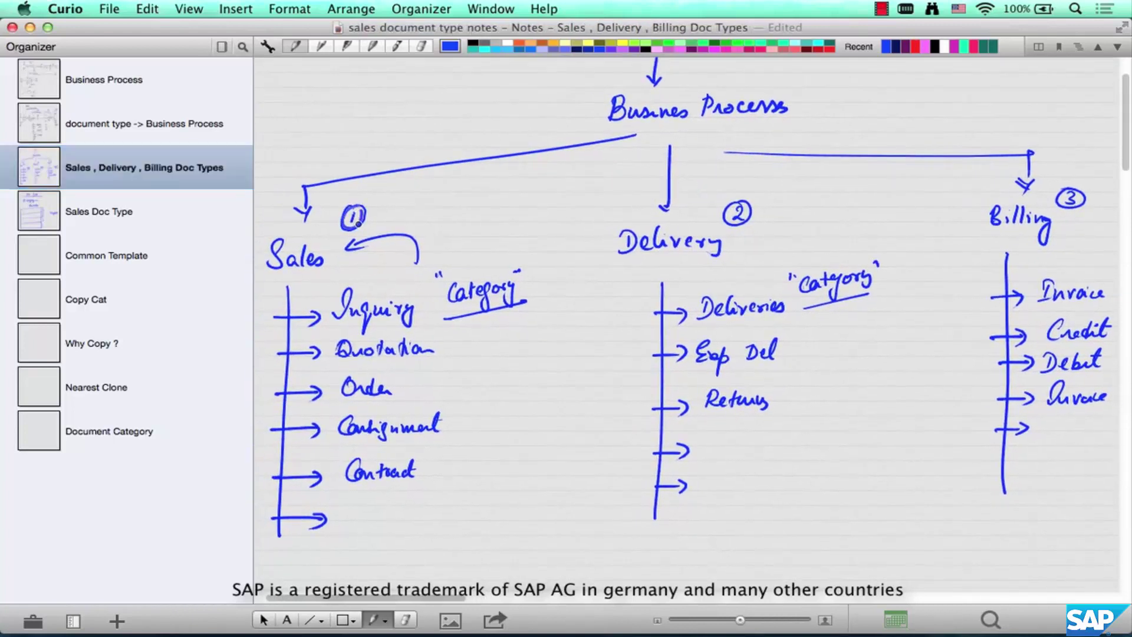
pyautogui.moveTo(741, 226)
pyautogui.mouseDown()
pyautogui.moveTo(742, 210)
pyautogui.moveTo(731, 223)
pyautogui.moveTo(744, 205)
pyautogui.mouseUp()
pyautogui.moveTo(1074, 190); pyautogui.dragTo(1069, 194)
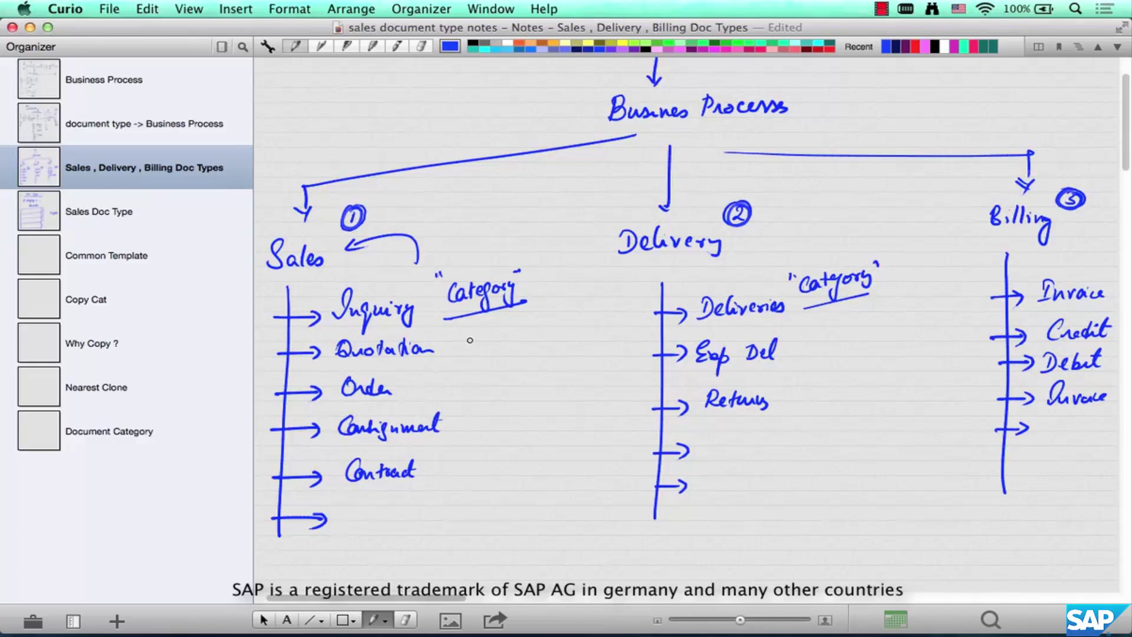
# Step: Underline Inquiry and Quotation in the Sales list and draw a box around the word Category beside them
pyautogui.moveTo(331, 329); pyautogui.dragTo(421, 327)
pyautogui.moveTo(330, 368); pyautogui.dragTo(431, 366)
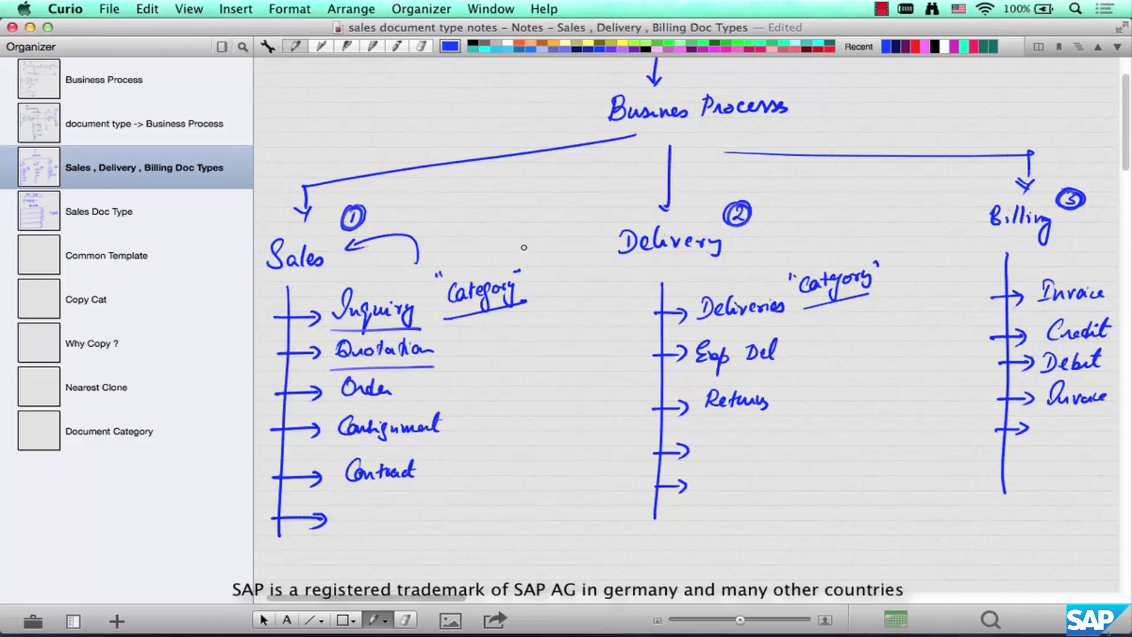
pyautogui.moveTo(520, 242)
pyautogui.mouseDown()
pyautogui.moveTo(472, 253)
pyautogui.moveTo(431, 329)
pyautogui.moveTo(543, 304)
pyautogui.moveTo(513, 240)
pyautogui.mouseUp()
# Step: In dark navy ink, draw arrows pointing at the Sales, Delivery and Billing headings and underline the boxed Category
pyautogui.click(898, 47)
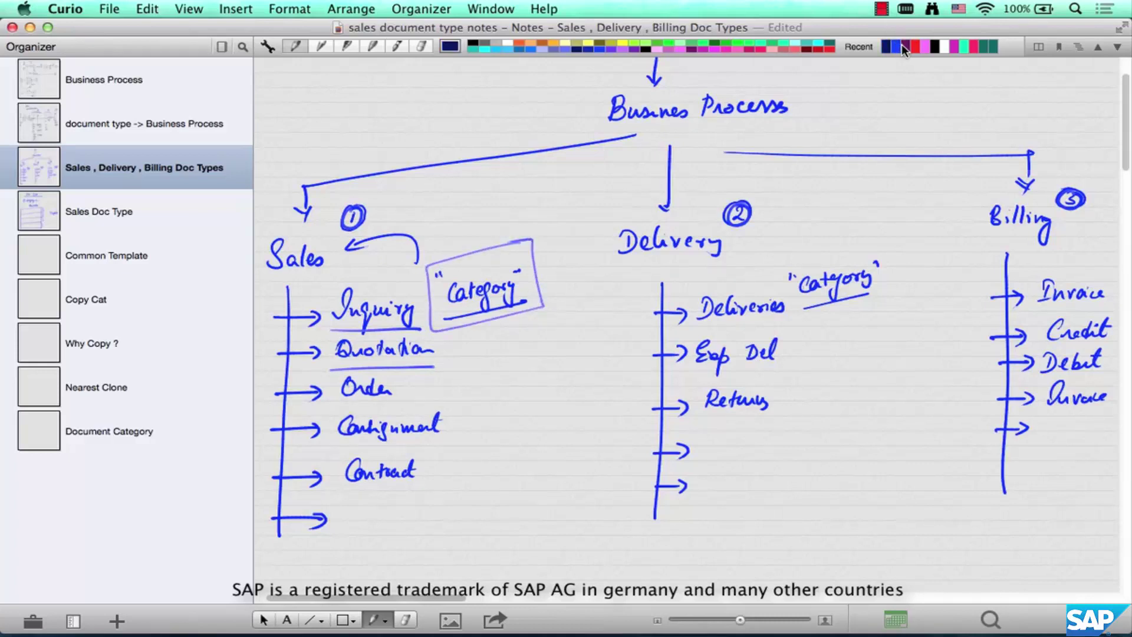
pyautogui.moveTo(440, 198); pyautogui.dragTo(386, 229)
pyautogui.moveTo(391, 210)
pyautogui.mouseDown()
pyautogui.moveTo(387, 229)
pyautogui.moveTo(411, 224)
pyautogui.mouseUp()
pyautogui.moveTo(802, 204); pyautogui.dragTo(755, 234)
pyautogui.moveTo(766, 217); pyautogui.dragTo(781, 231)
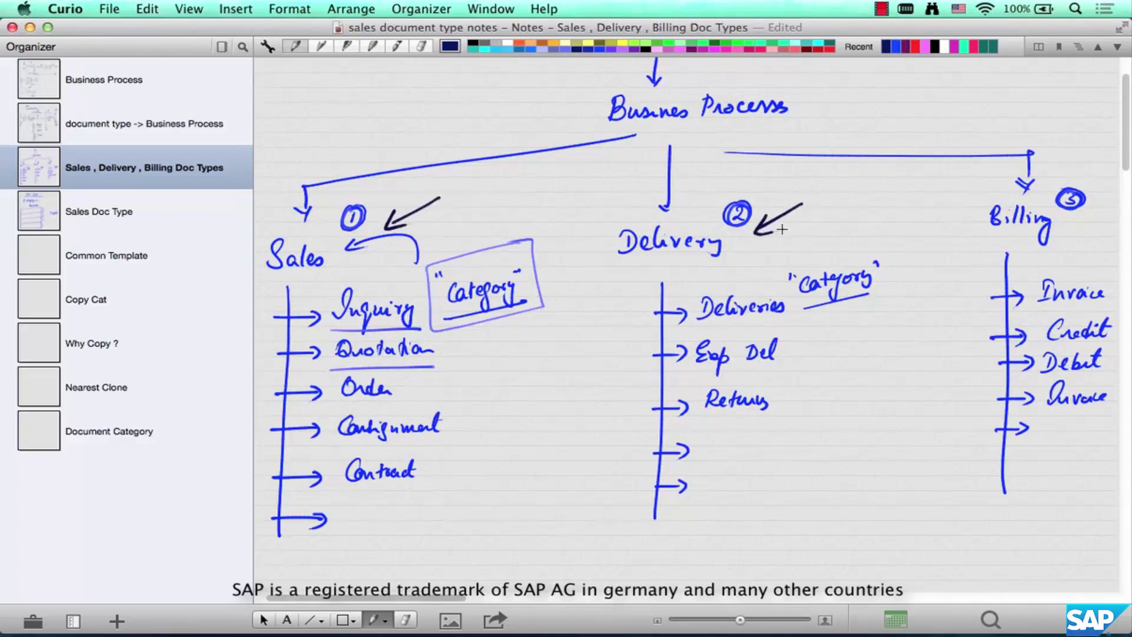
pyautogui.moveTo(1080, 164)
pyautogui.mouseDown()
pyautogui.moveTo(1051, 189)
pyautogui.moveTo(1064, 191)
pyautogui.mouseUp()
pyautogui.moveTo(444, 328); pyautogui.dragTo(535, 308)
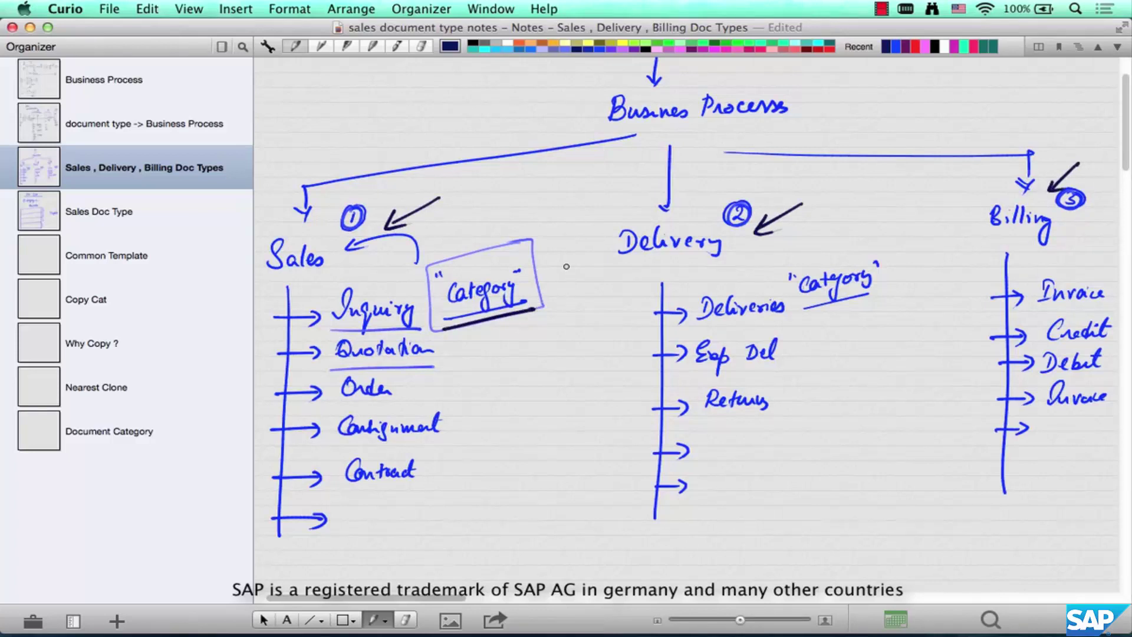
# Step: Open the Sales Doc Type page and underline the word Template with a thick double stroke
pyautogui.press('super+alt+Down')
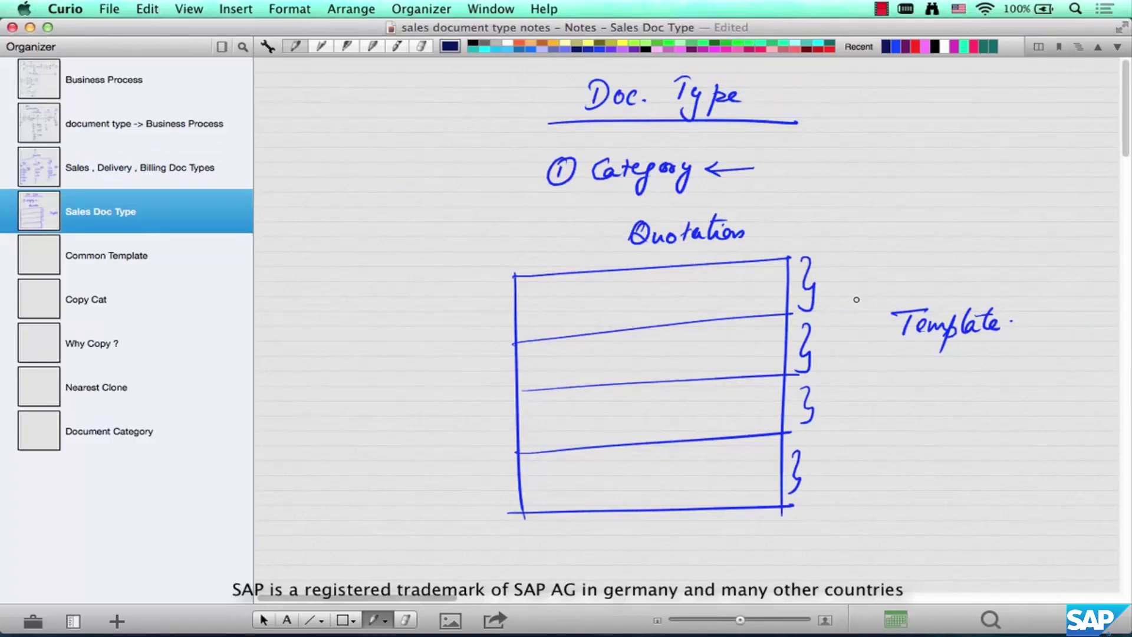
pyautogui.moveTo(888, 349); pyautogui.dragTo(1033, 340)
pyautogui.moveTo(891, 350); pyautogui.dragTo(1024, 345)
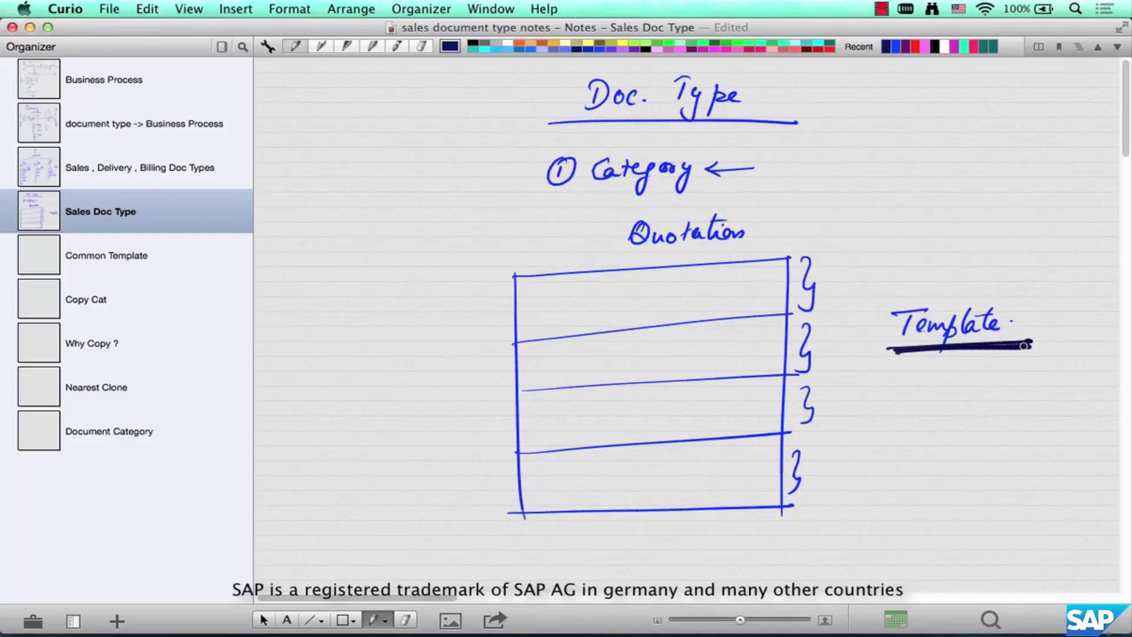
# Step: Label the quotation table's first three rows Credit, Demand and an underlined Status with arrows, and draw a curved arrow from a ticked Template to Doc. Type
pyautogui.moveTo(772, 290)
pyautogui.mouseDown()
pyautogui.moveTo(858, 277)
pyautogui.moveTo(899, 257)
pyautogui.mouseUp()
pyautogui.moveTo(771, 356); pyautogui.dragTo(921, 303)
pyautogui.moveTo(768, 408); pyautogui.dragTo(842, 404)
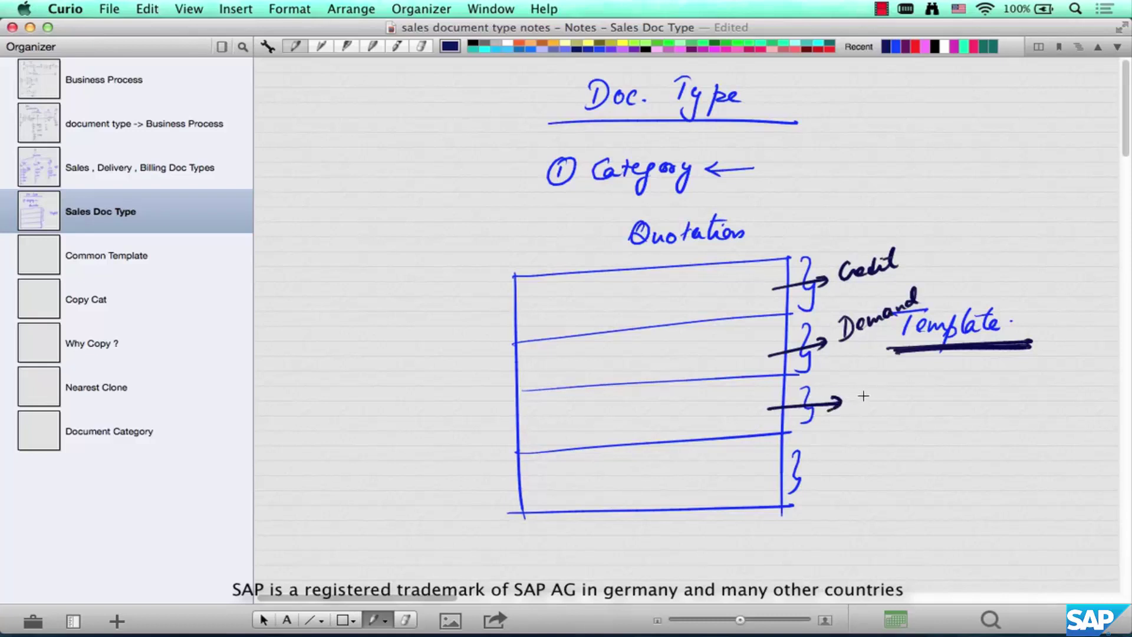
pyautogui.moveTo(868, 386)
pyautogui.mouseDown()
pyautogui.moveTo(858, 408)
pyautogui.moveTo(879, 392)
pyautogui.moveTo(919, 394)
pyautogui.mouseUp()
pyautogui.moveTo(837, 422); pyautogui.dragTo(942, 406)
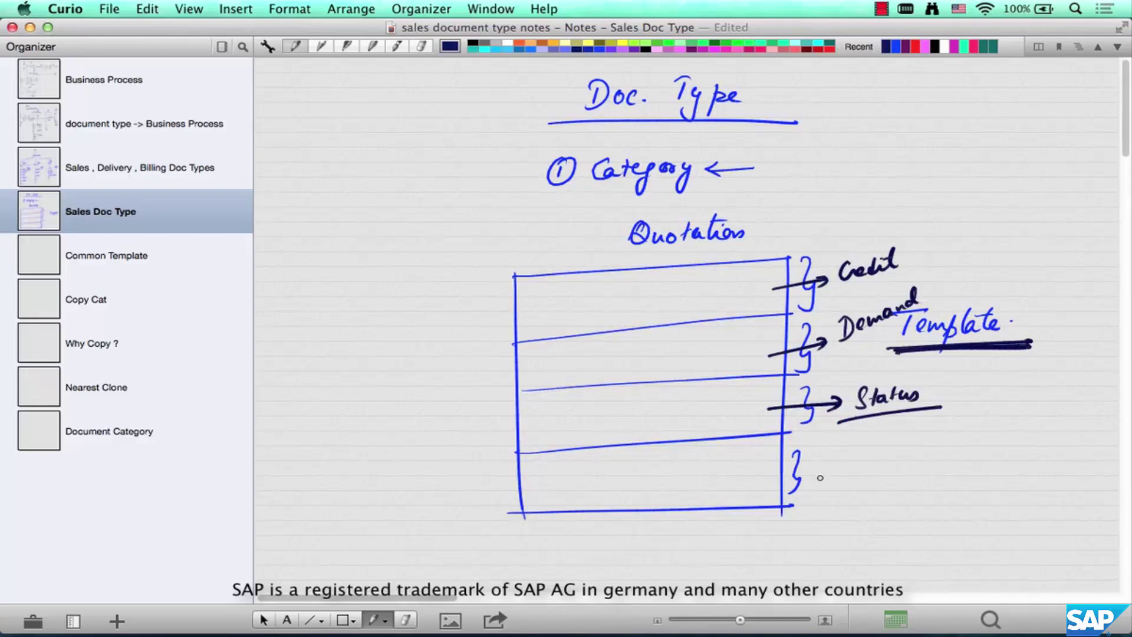
pyautogui.moveTo(1006, 318)
pyautogui.mouseDown()
pyautogui.moveTo(1012, 326)
pyautogui.moveTo(1038, 305)
pyautogui.moveTo(998, 206)
pyautogui.moveTo(825, 109)
pyautogui.moveTo(840, 118)
pyautogui.mouseUp()
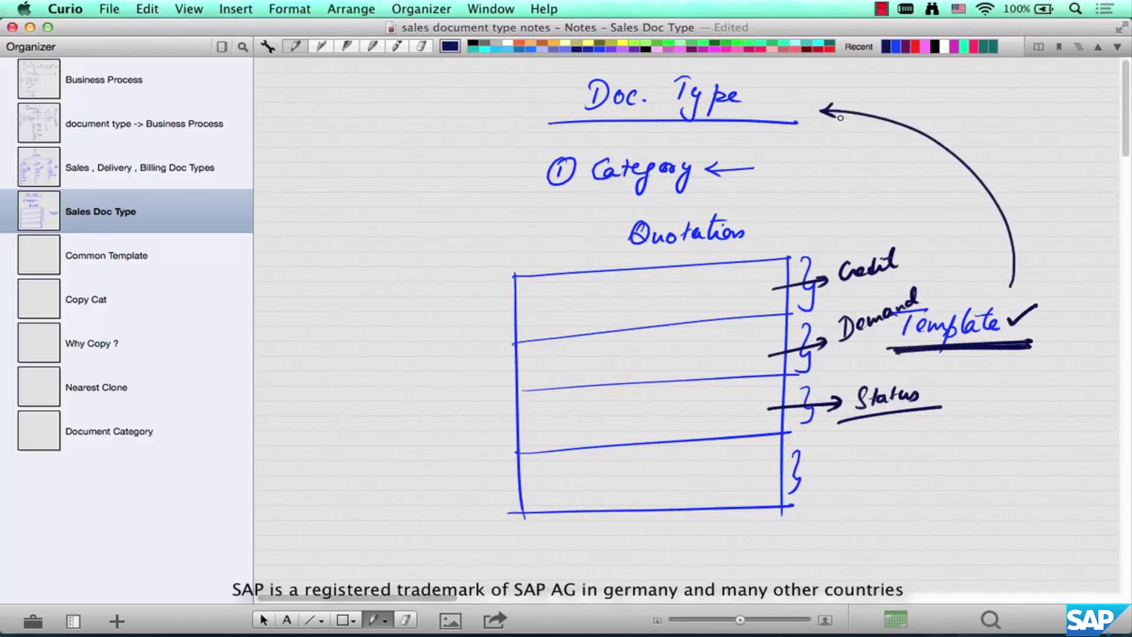
# Step: On the Common Template page, draw a branch down to Sales and a tall box labelled Template beneath it
pyautogui.click(171, 259)
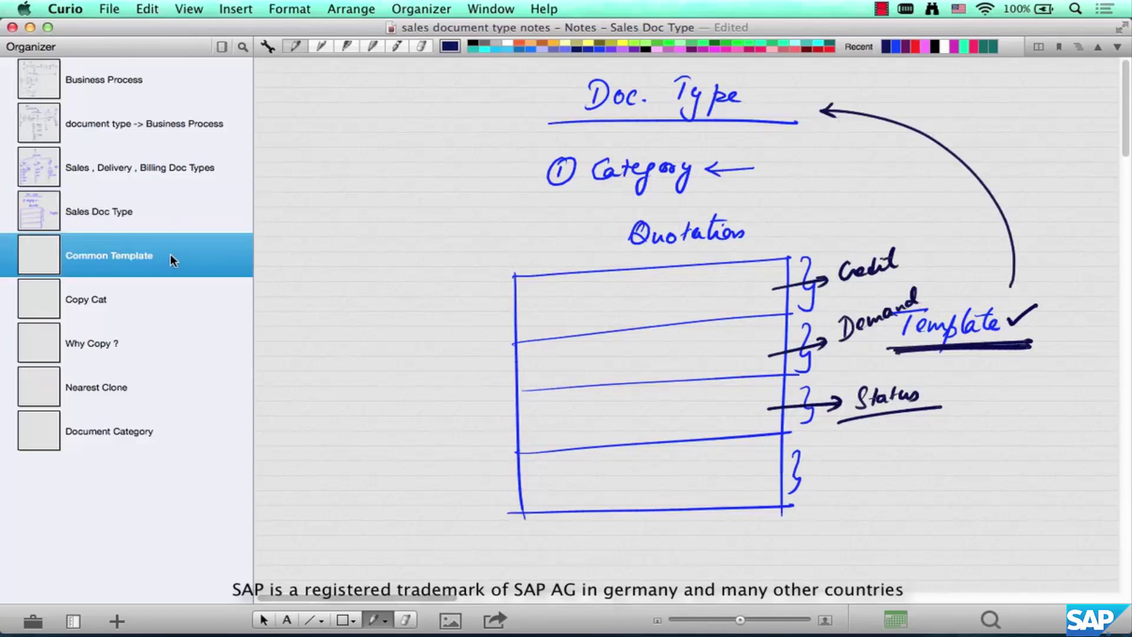
pyautogui.moveTo(691, 80)
pyautogui.mouseDown()
pyautogui.moveTo(354, 133)
pyautogui.moveTo(358, 163)
pyautogui.moveTo(320, 207)
pyautogui.moveTo(378, 208)
pyautogui.mouseUp()
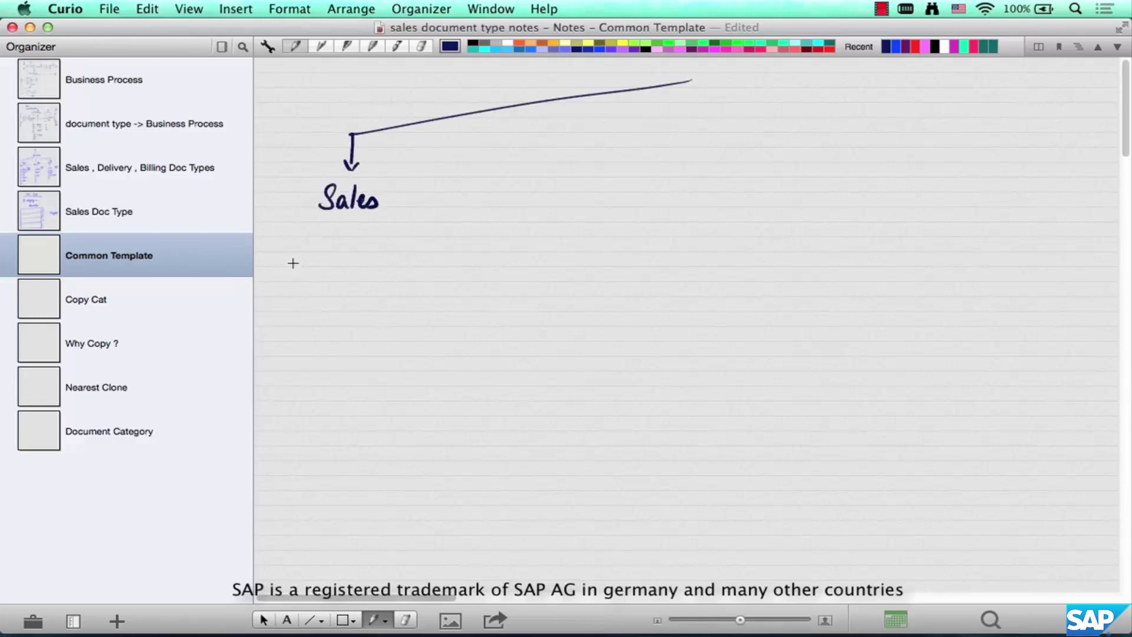
pyautogui.moveTo(301, 252)
pyautogui.mouseDown()
pyautogui.moveTo(292, 450)
pyautogui.moveTo(422, 247)
pyautogui.moveTo(422, 443)
pyautogui.mouseUp()
pyautogui.moveTo(289, 447); pyautogui.dragTo(423, 440)
pyautogui.moveTo(327, 269)
pyautogui.mouseDown()
pyautogui.moveTo(334, 287)
pyautogui.moveTo(370, 277)
pyautogui.moveTo(374, 289)
pyautogui.moveTo(410, 282)
pyautogui.moveTo(411, 270)
pyautogui.mouseUp()
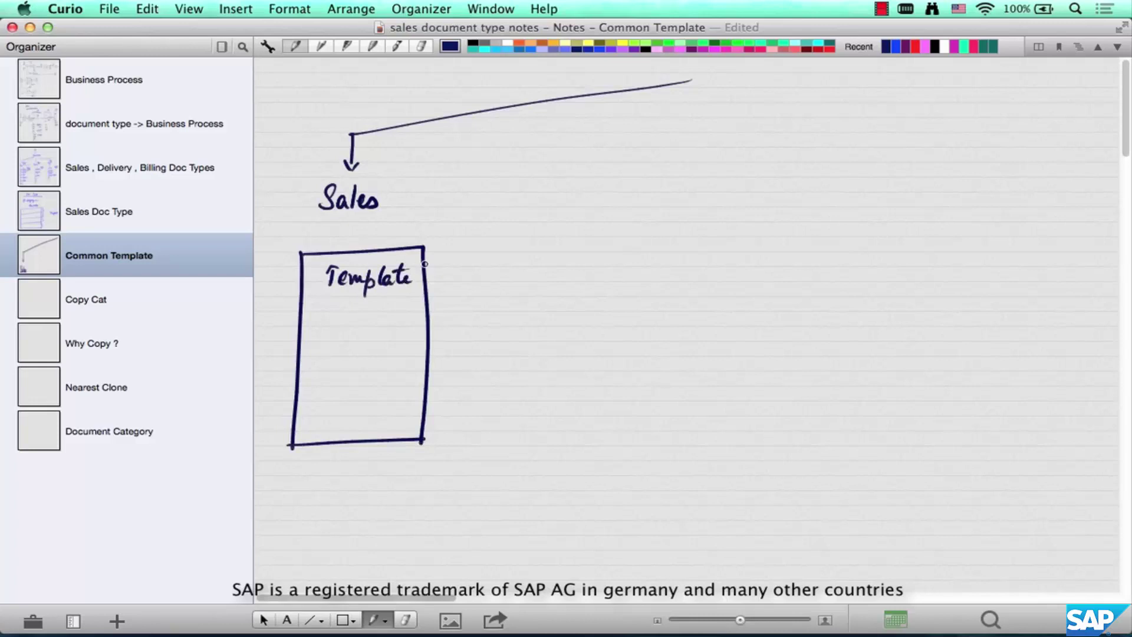
# Step: Draw three arrows out of the Sales template box labelled QT, Con and Cont, and write SPRO below the box
pyautogui.moveTo(437, 270)
pyautogui.mouseDown()
pyautogui.moveTo(458, 281)
pyautogui.moveTo(442, 290)
pyautogui.moveTo(471, 270)
pyautogui.moveTo(486, 283)
pyautogui.moveTo(498, 269)
pyautogui.mouseUp()
pyautogui.moveTo(424, 323); pyautogui.dragTo(453, 322)
pyautogui.moveTo(446, 315)
pyautogui.mouseDown()
pyautogui.moveTo(446, 329)
pyautogui.moveTo(463, 316)
pyautogui.moveTo(475, 328)
pyautogui.mouseUp()
pyautogui.moveTo(479, 319); pyautogui.dragTo(499, 325)
pyautogui.moveTo(447, 349); pyautogui.dragTo(494, 361)
pyautogui.moveTo(501, 345); pyautogui.dragTo(508, 347)
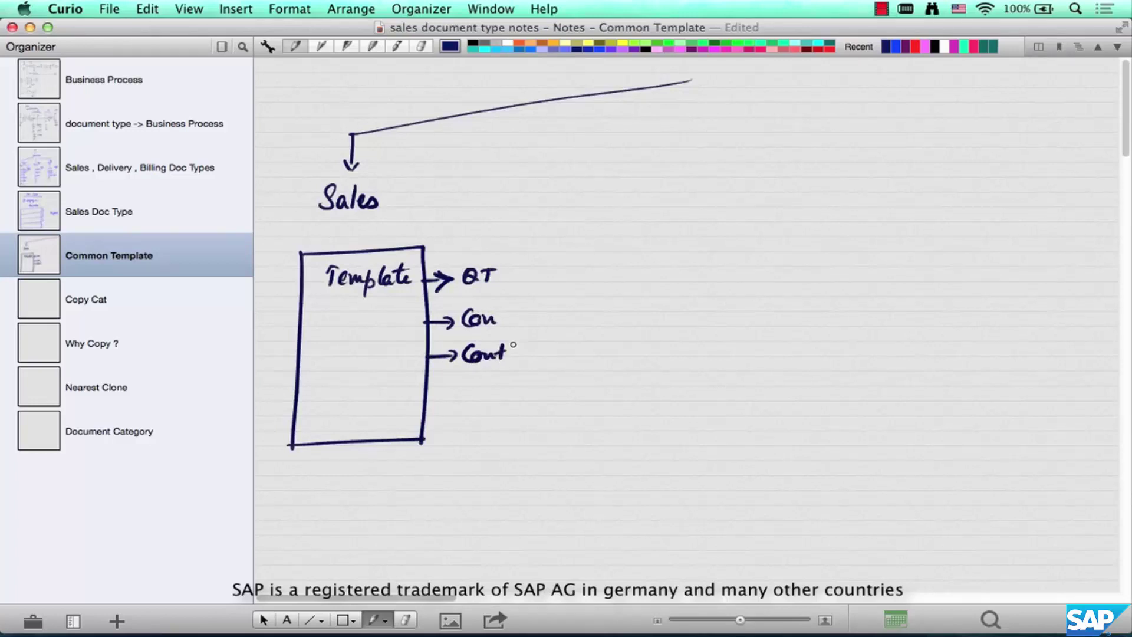
pyautogui.moveTo(338, 487)
pyautogui.mouseDown()
pyautogui.moveTo(345, 478)
pyautogui.moveTo(356, 489)
pyautogui.moveTo(392, 485)
pyautogui.mouseUp()
# Step: Draw a second branch down to Delivery, with a box holding three outgoing arrows and SPRO written below it
pyautogui.moveTo(691, 79)
pyautogui.mouseDown()
pyautogui.moveTo(690, 181)
pyautogui.moveTo(707, 175)
pyautogui.moveTo(676, 216)
pyautogui.moveTo(712, 206)
pyautogui.moveTo(750, 210)
pyautogui.moveTo(757, 221)
pyautogui.mouseUp()
pyautogui.moveTo(675, 248)
pyautogui.mouseDown()
pyautogui.moveTo(666, 406)
pyautogui.moveTo(738, 247)
pyautogui.moveTo(749, 391)
pyautogui.mouseUp()
pyautogui.moveTo(666, 405); pyautogui.dragTo(757, 394)
pyautogui.moveTo(730, 278)
pyautogui.mouseDown()
pyautogui.moveTo(757, 276)
pyautogui.moveTo(759, 287)
pyautogui.mouseUp()
pyautogui.moveTo(741, 314); pyautogui.dragTo(777, 310)
pyautogui.moveTo(776, 304); pyautogui.dragTo(777, 318)
pyautogui.moveTo(748, 352); pyautogui.dragTo(772, 349)
pyautogui.moveTo(773, 342); pyautogui.dragTo(775, 364)
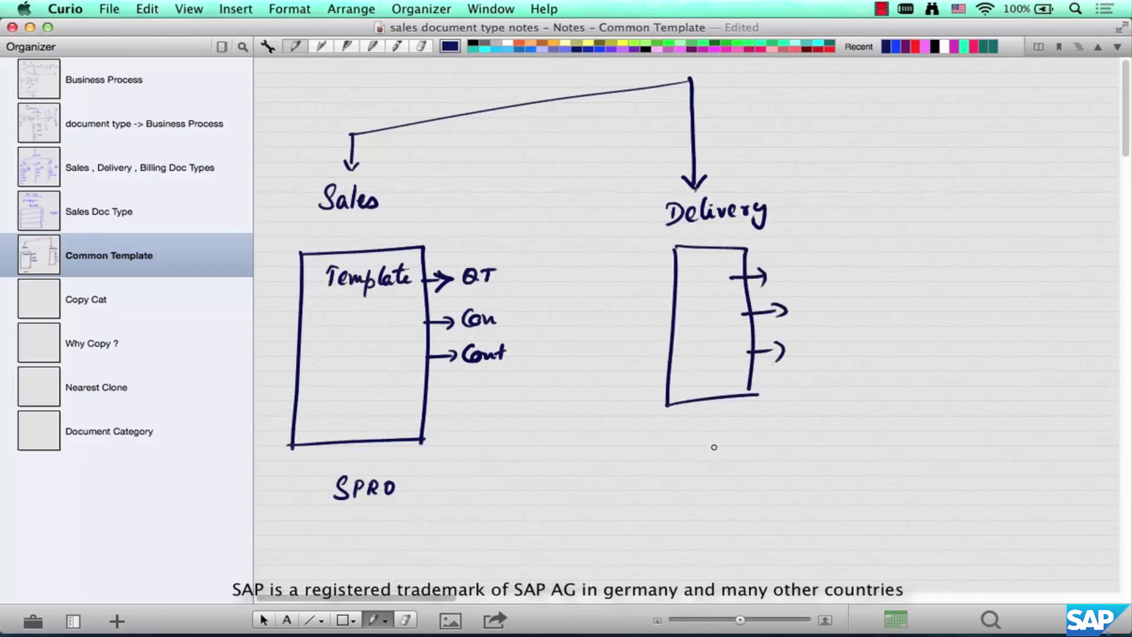
pyautogui.moveTo(714, 447); pyautogui.dragTo(696, 466)
pyautogui.moveTo(714, 465); pyautogui.dragTo(746, 456)
# Step: Draw a third branch from the diagram's apex to an arrow pointing down at the handwritten heading Billing
pyautogui.moveTo(689, 77)
pyautogui.mouseDown()
pyautogui.moveTo(1025, 109)
pyautogui.moveTo(1031, 231)
pyautogui.mouseUp()
pyautogui.moveTo(1020, 230)
pyautogui.mouseDown()
pyautogui.moveTo(1036, 241)
pyautogui.moveTo(1004, 265)
pyautogui.mouseUp()
pyautogui.moveTo(1003, 247)
pyautogui.mouseDown()
pyautogui.moveTo(1006, 258)
pyautogui.moveTo(1069, 264)
pyautogui.moveTo(1059, 283)
pyautogui.mouseUp()
pyautogui.scroll(-3, 1077, 257)
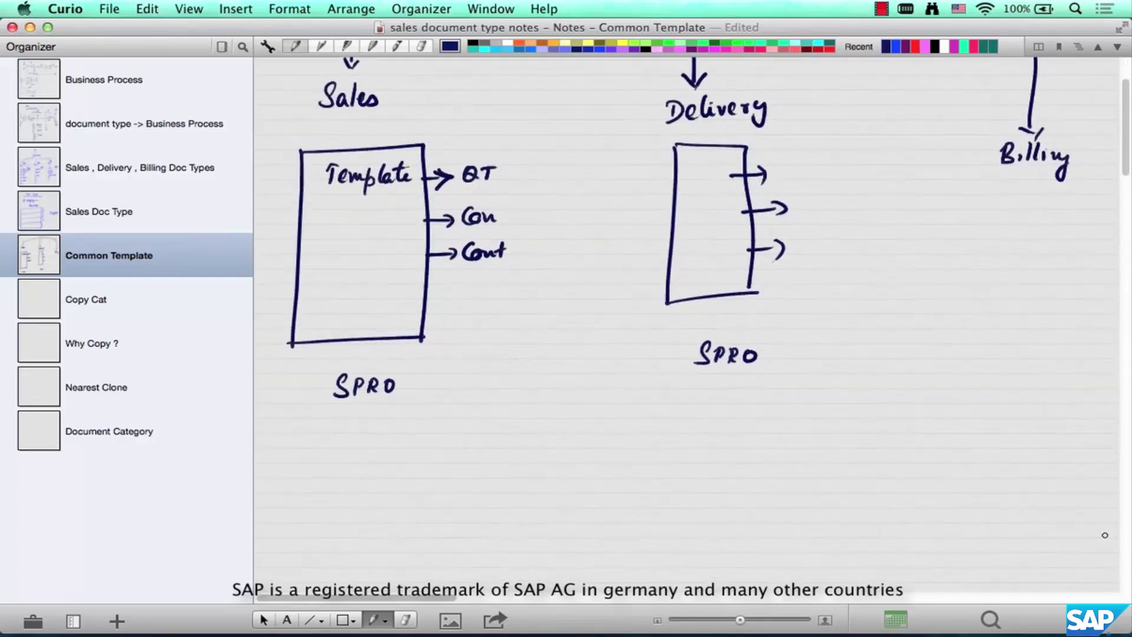
# Step: Switch to SAPGUI and open the SAP Customizing Implementation Guide through transaction spro
pyautogui.press('super+Tab')
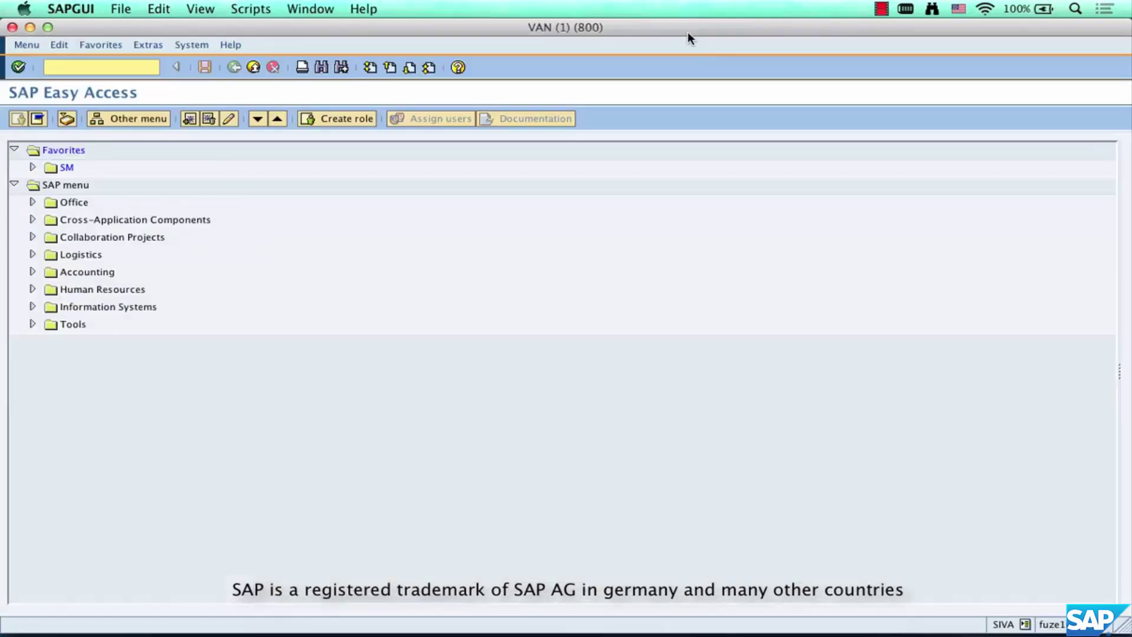
pyautogui.write('spro')
pyautogui.press('Return')
pyautogui.click(76, 118)
pyautogui.click(160, 370)
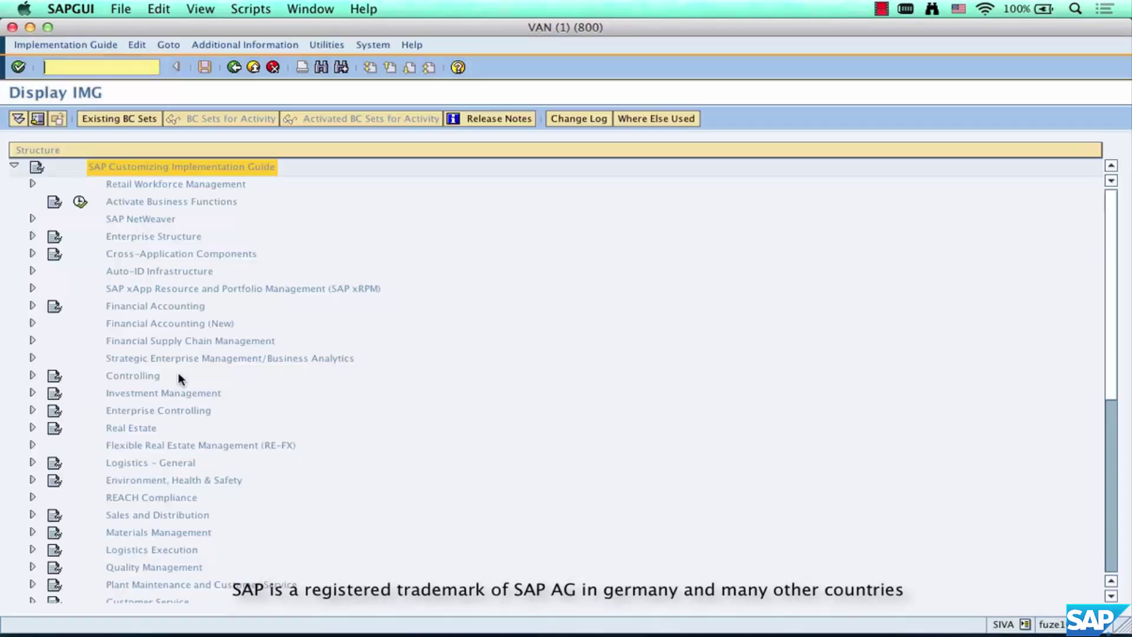
# Step: Expand Sales and Distribution, Sales, Sales Documents and Sales Document Header in the guide, and select Define Sales Document Types
pyautogui.click(42, 515)
pyautogui.click(294, 522)
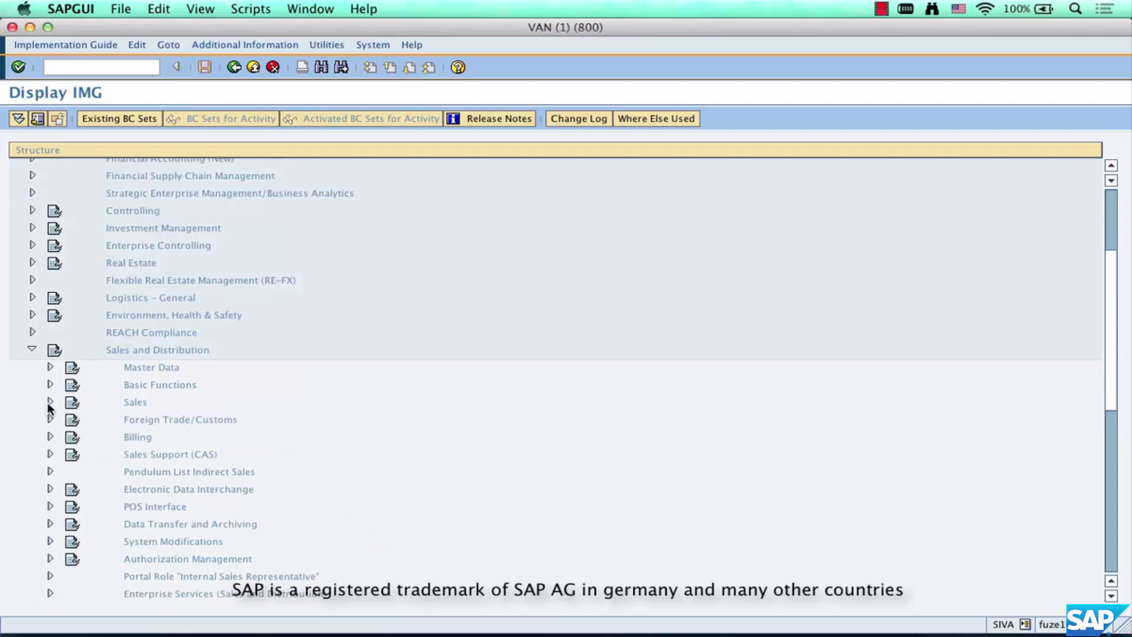
pyautogui.click(175, 412)
pyautogui.click(67, 422)
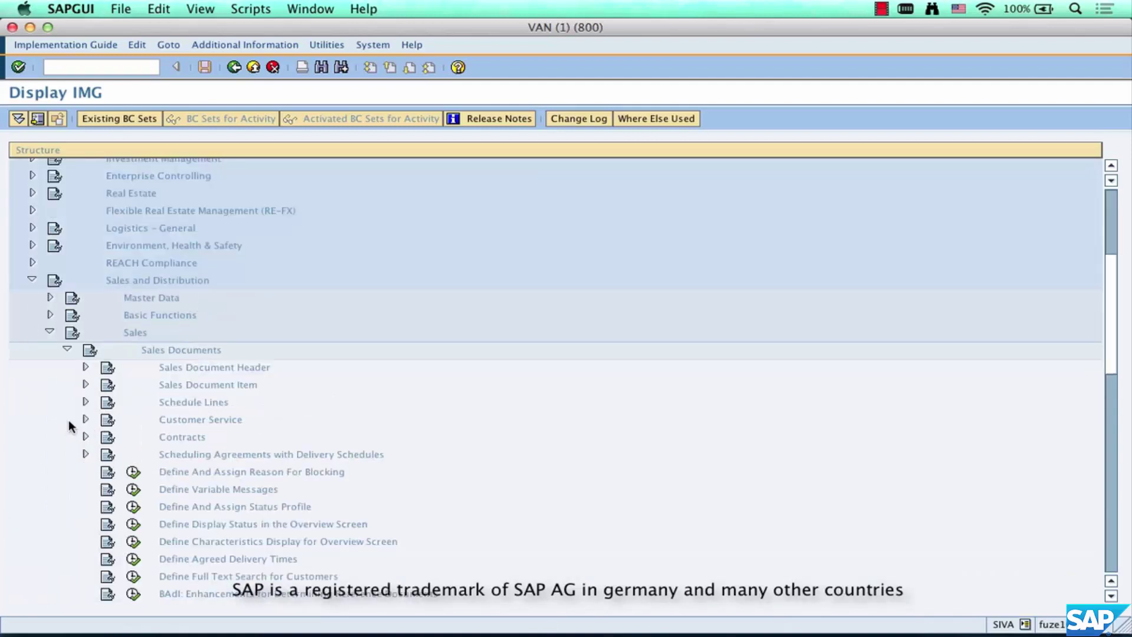
pyautogui.click(246, 368)
pyautogui.click(86, 367)
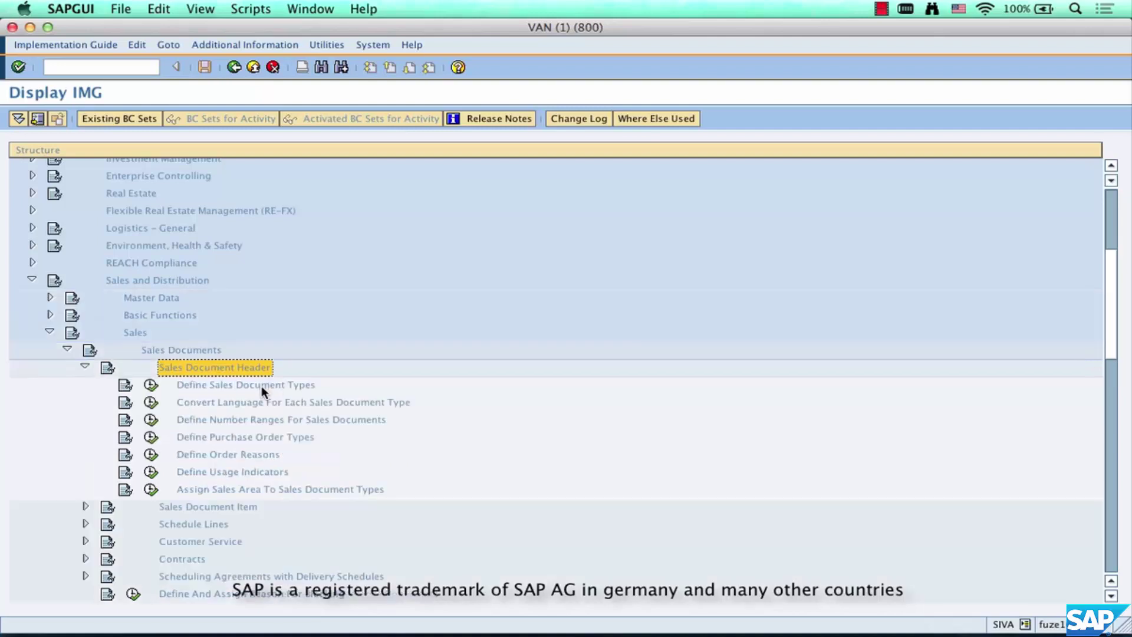
pyautogui.click(260, 384)
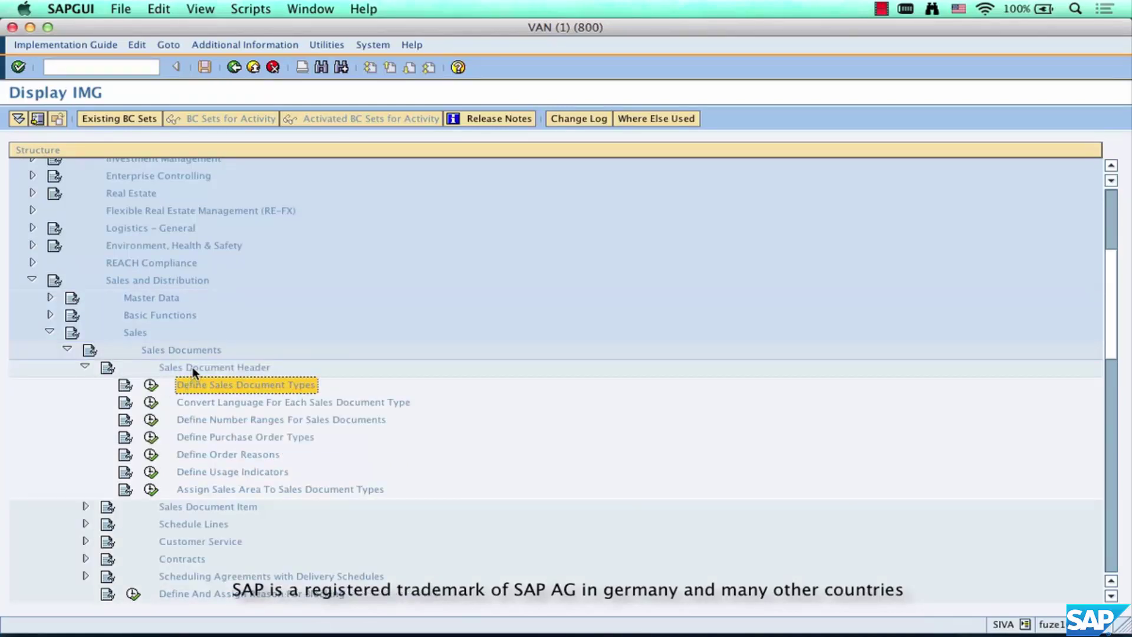
# Step: Capture the tree path down to Define Sales Document Types and paste it below the diagram on Curio's Common Template page
pyautogui.press('super+shift+4')
pyautogui.moveTo(23, 265); pyautogui.dragTo(429, 412)
pyautogui.press('super+Tab')
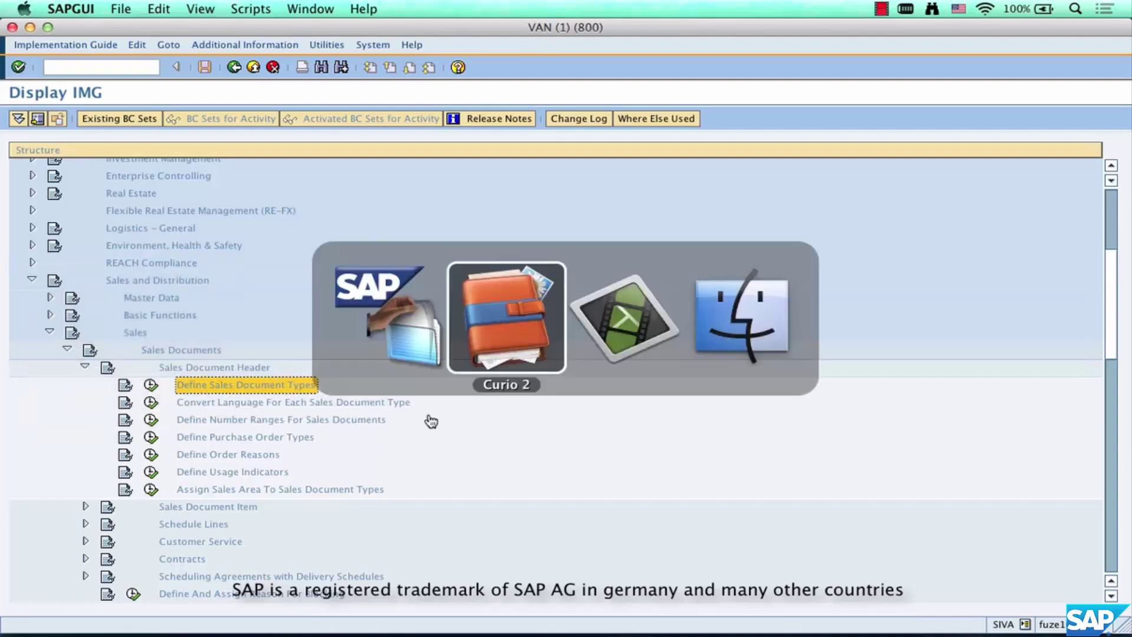
pyautogui.scroll(-10, 563, 398)
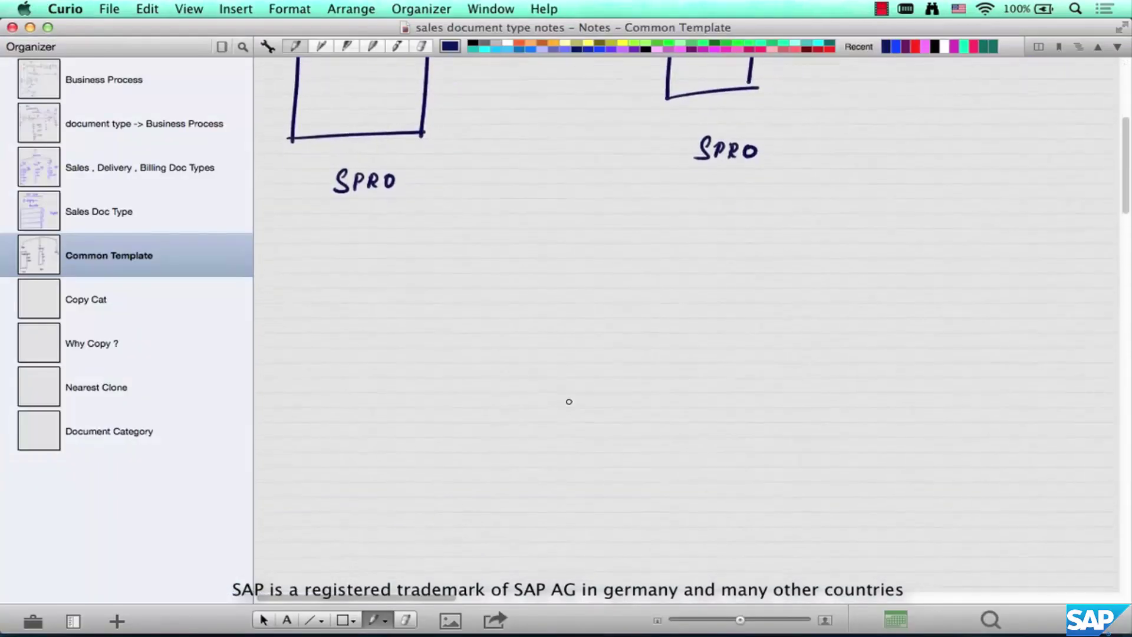
pyautogui.press('super+v')
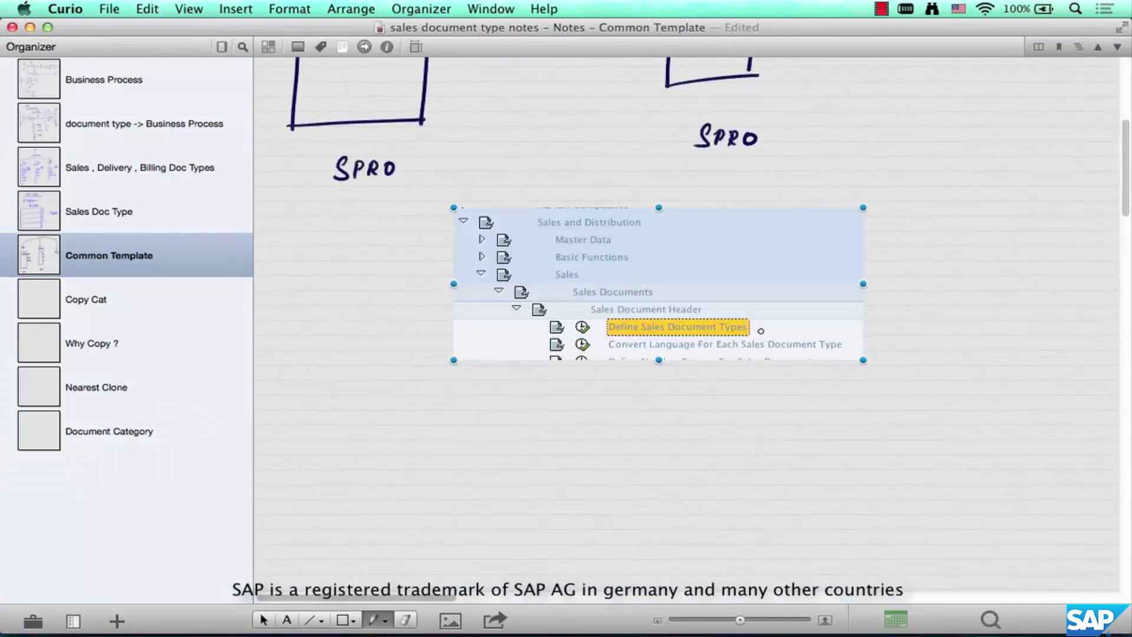
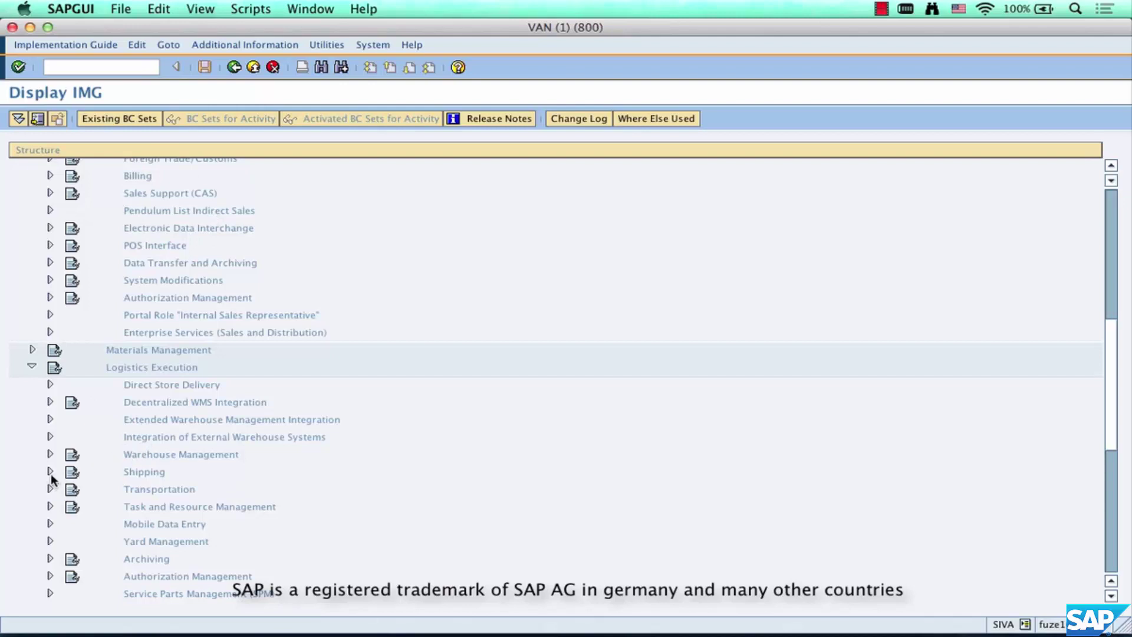
# Step: Expand Shipping and Deliveries under Logistics Execution in the guide, and select Define Delivery Types
pyautogui.click(50, 473)
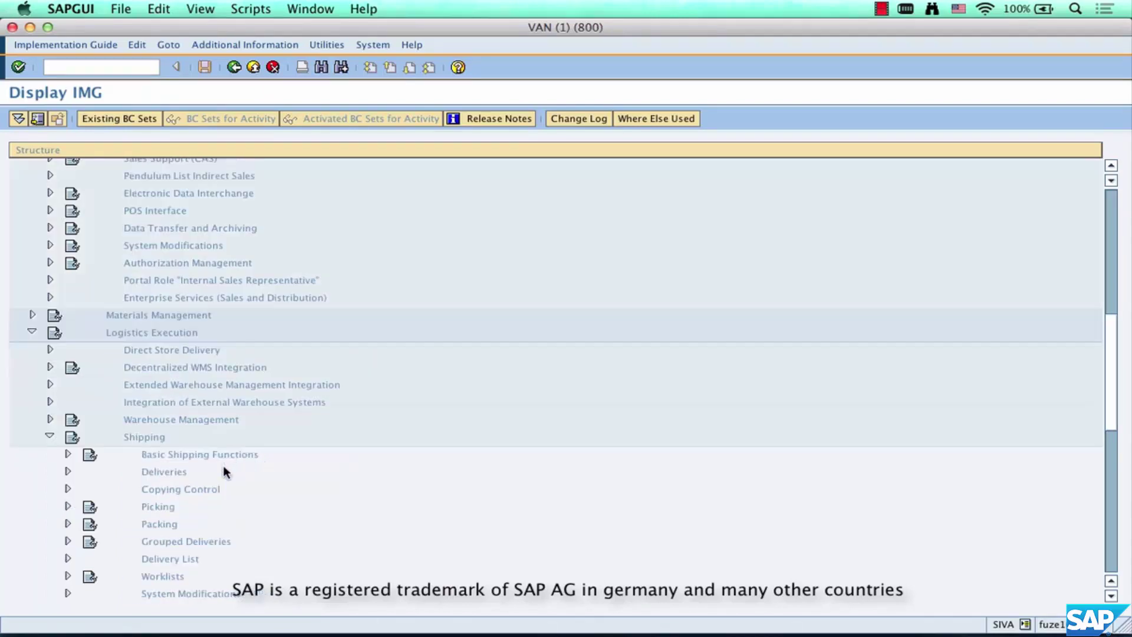
pyautogui.click(67, 473)
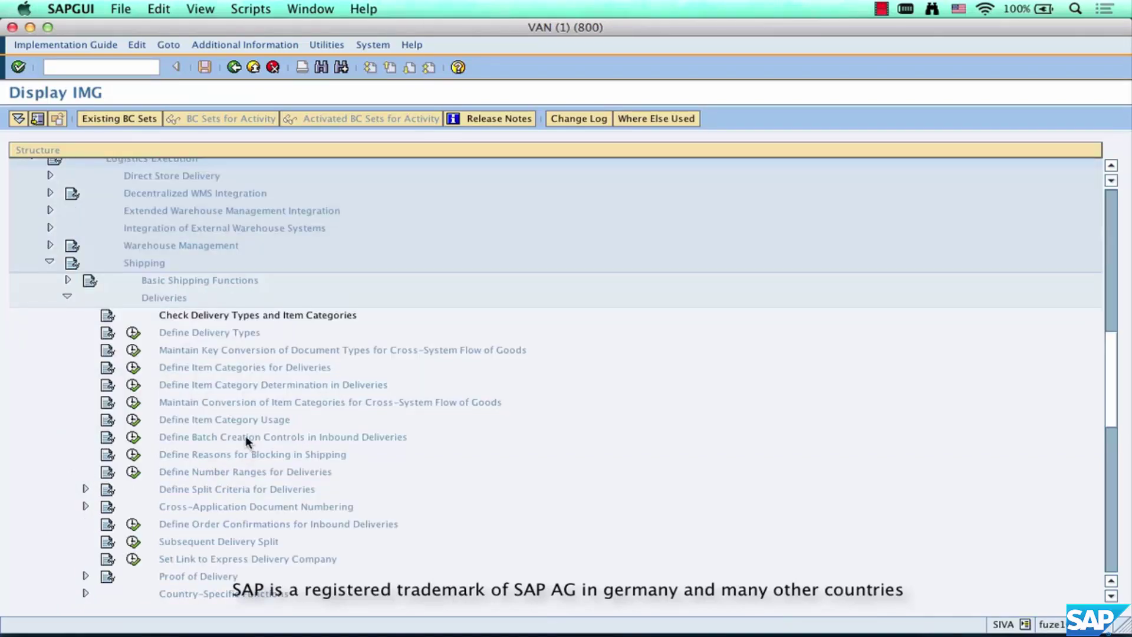
pyautogui.click(198, 334)
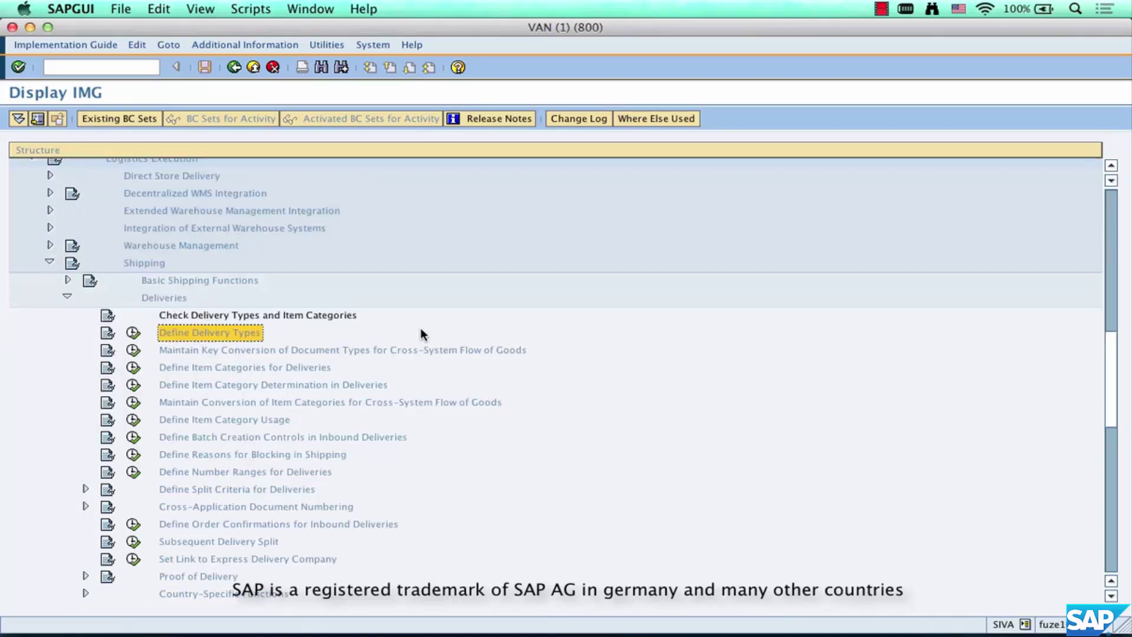
# Step: Capture the Logistics Execution path to Define Delivery Types, paste it on Curio's Common Template page, and place it beside the sales capture below the Delivery drawing
pyautogui.scroll(5, 422, 329)
pyautogui.press('super+shift+4')
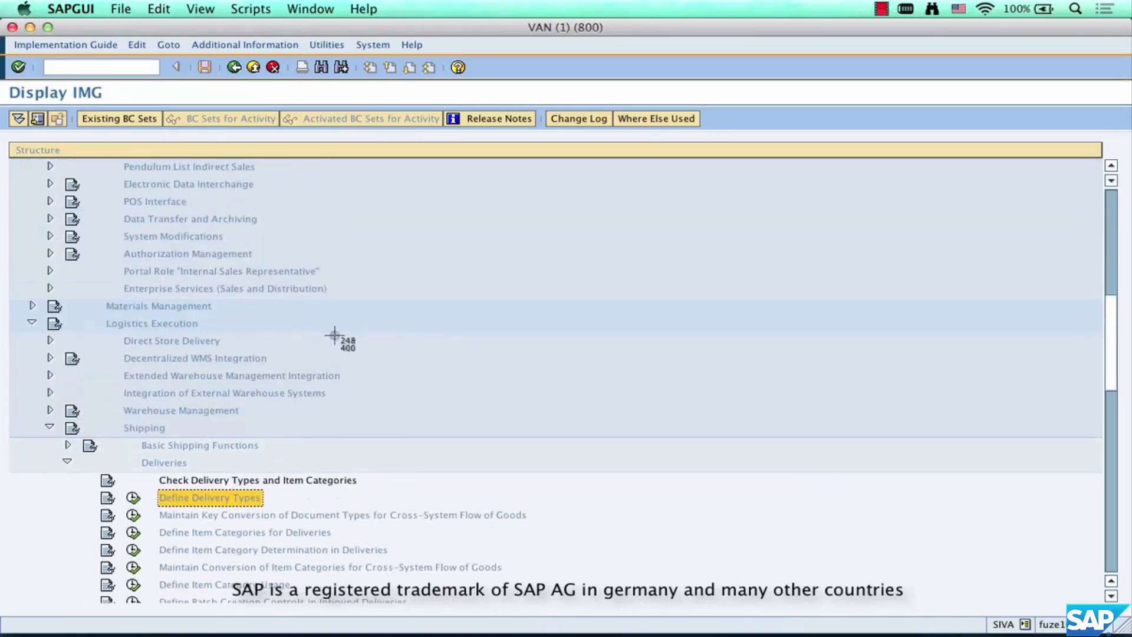
pyautogui.moveTo(20, 313); pyautogui.dragTo(390, 526)
pyautogui.press('super+Tab')
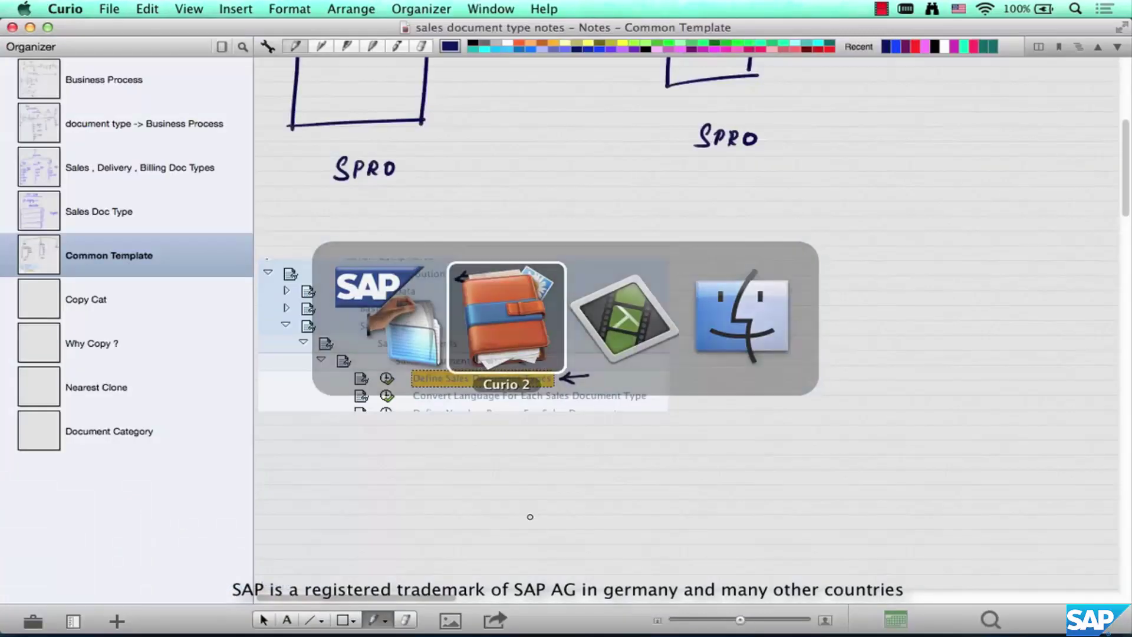
pyautogui.press('super+v')
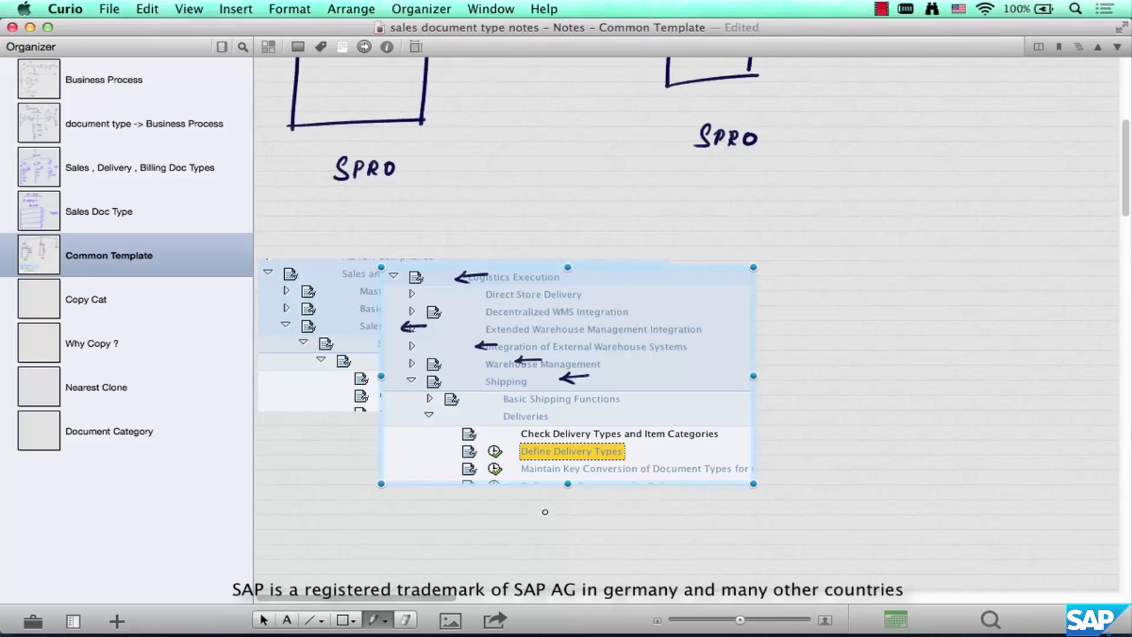
pyautogui.moveTo(621, 392); pyautogui.dragTo(916, 377)
pyautogui.press('p')
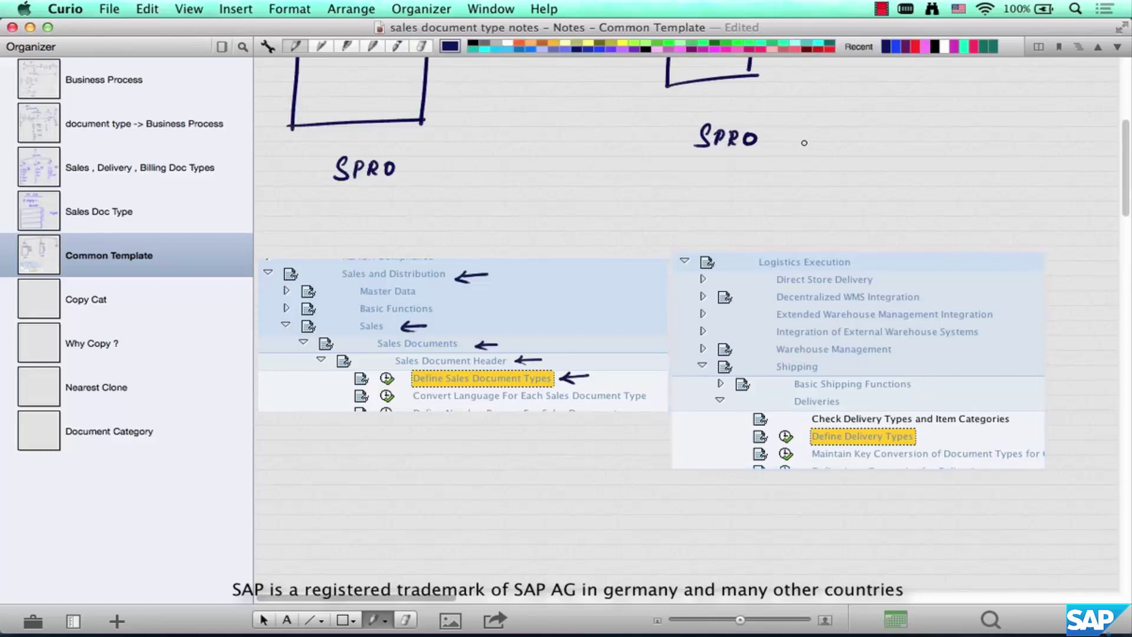
# Step: Draw arrows from both SPRO labels to their captures, and mark Logistics Execution, Shipping, Deliveries and Define Delivery Types with small arrows
pyautogui.moveTo(891, 266)
pyautogui.mouseDown()
pyautogui.moveTo(862, 267)
pyautogui.moveTo(875, 271)
pyautogui.mouseUp()
pyautogui.moveTo(756, 158); pyautogui.dragTo(760, 253)
pyautogui.moveTo(754, 243)
pyautogui.mouseDown()
pyautogui.moveTo(760, 254)
pyautogui.moveTo(766, 243)
pyautogui.mouseUp()
pyautogui.moveTo(360, 182); pyautogui.dragTo(362, 253)
pyautogui.moveTo(355, 249); pyautogui.dragTo(369, 250)
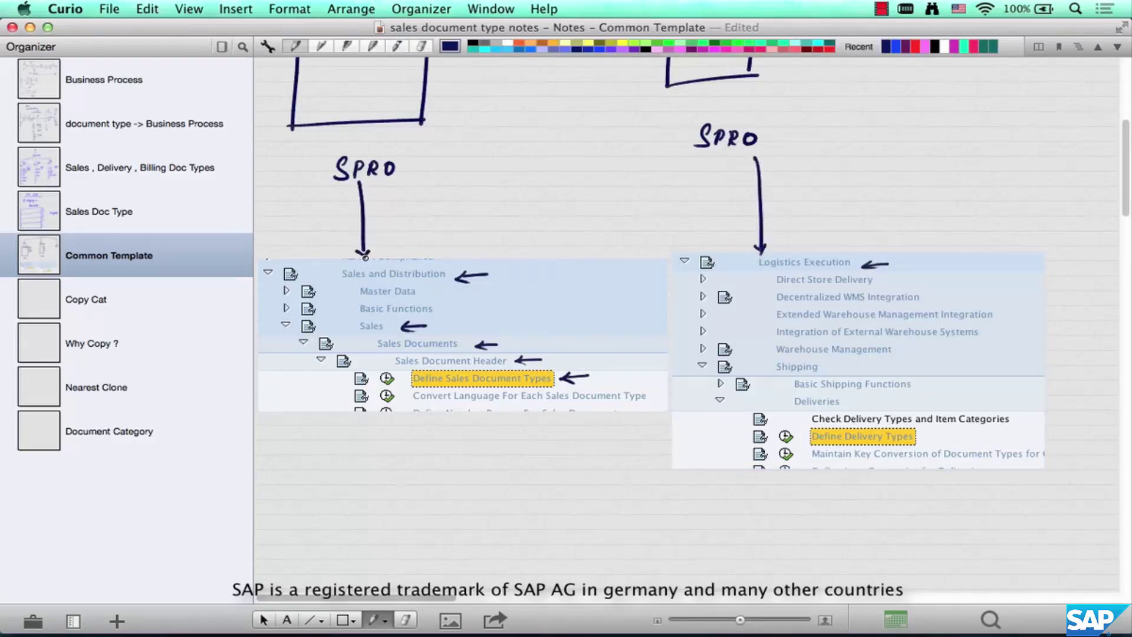
pyautogui.moveTo(828, 369)
pyautogui.mouseDown()
pyautogui.moveTo(852, 369)
pyautogui.moveTo(838, 378)
pyautogui.moveTo(868, 409)
pyautogui.mouseUp()
pyautogui.moveTo(961, 435)
pyautogui.mouseDown()
pyautogui.moveTo(930, 438)
pyautogui.moveTo(944, 442)
pyautogui.mouseUp()
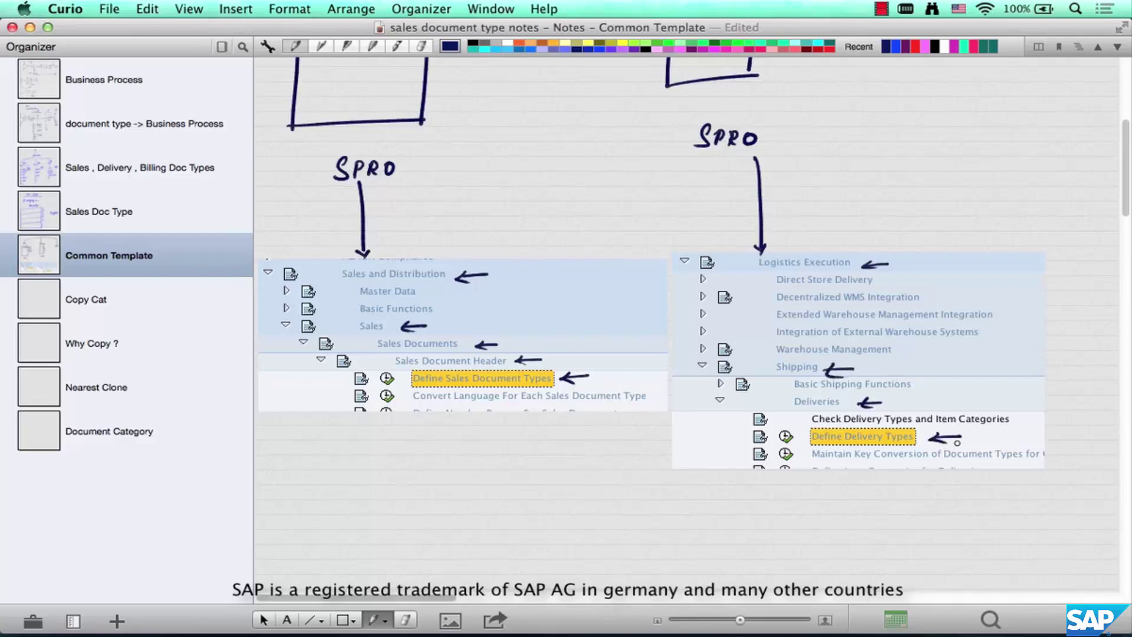
# Step: Switch to SAPGUI, collapse Logistics Execution, expand Billing and Billing Documents under Sales and Distribution, and select Define Billing Types
pyautogui.scroll(10, 957, 442)
pyautogui.hscroll(10, 957, 443)
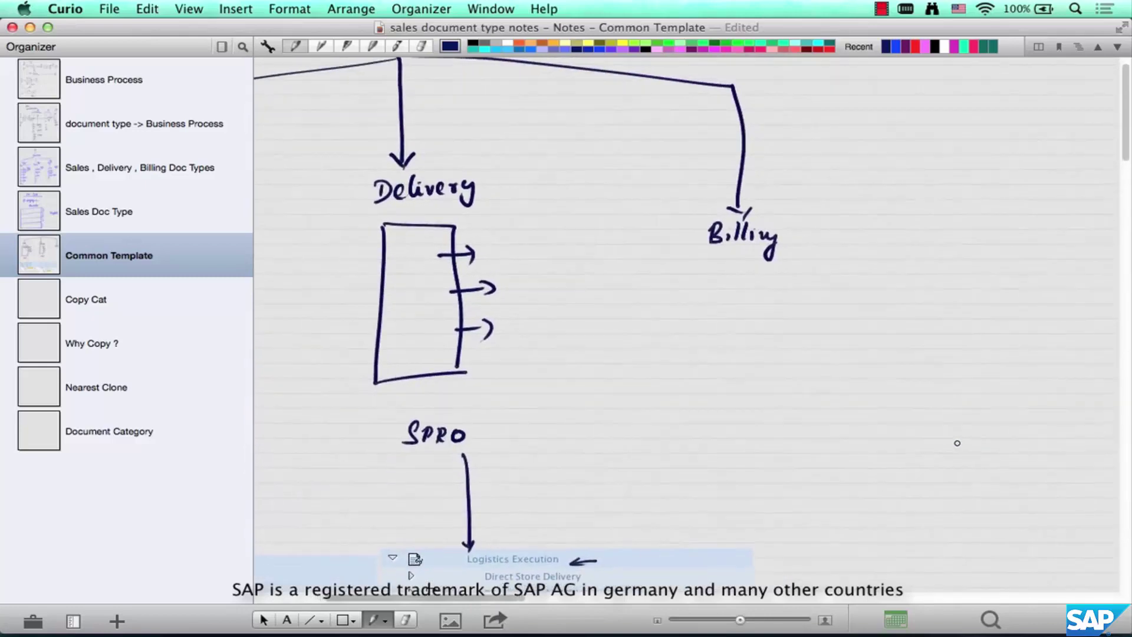
pyautogui.press('super+Tab')
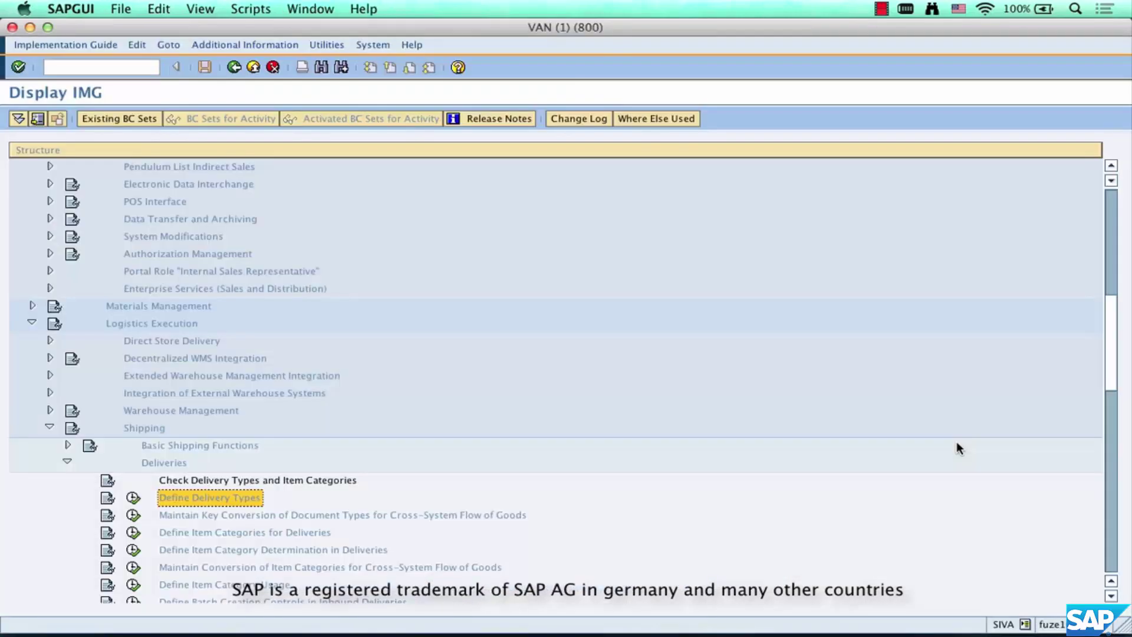
pyautogui.click(33, 323)
pyautogui.scroll(5, 36, 309)
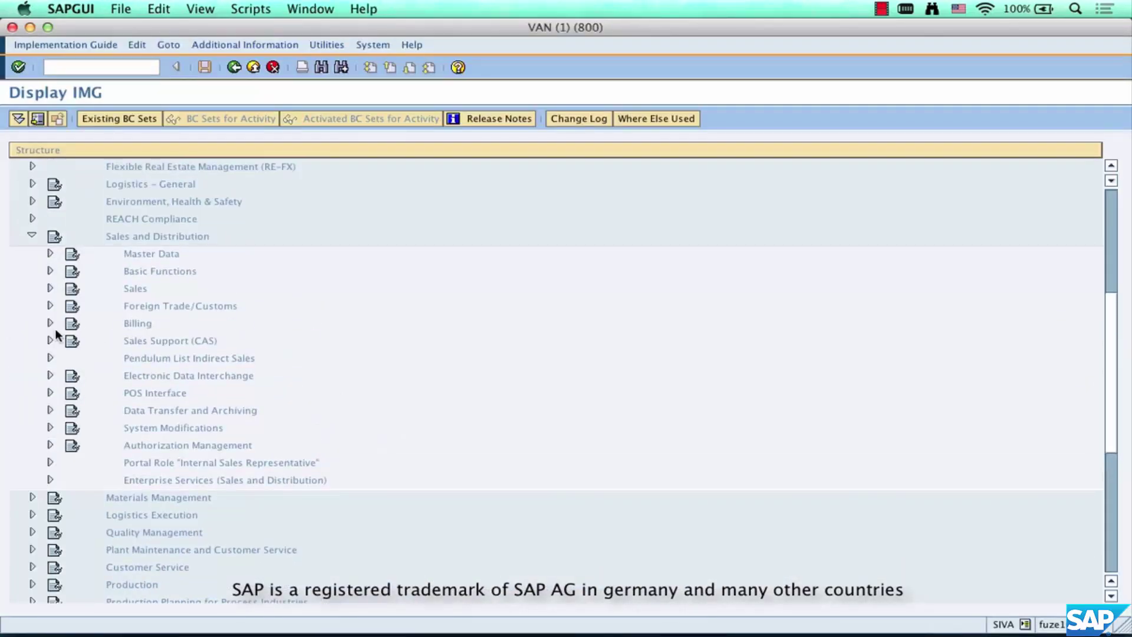
pyautogui.doubleClick(165, 326)
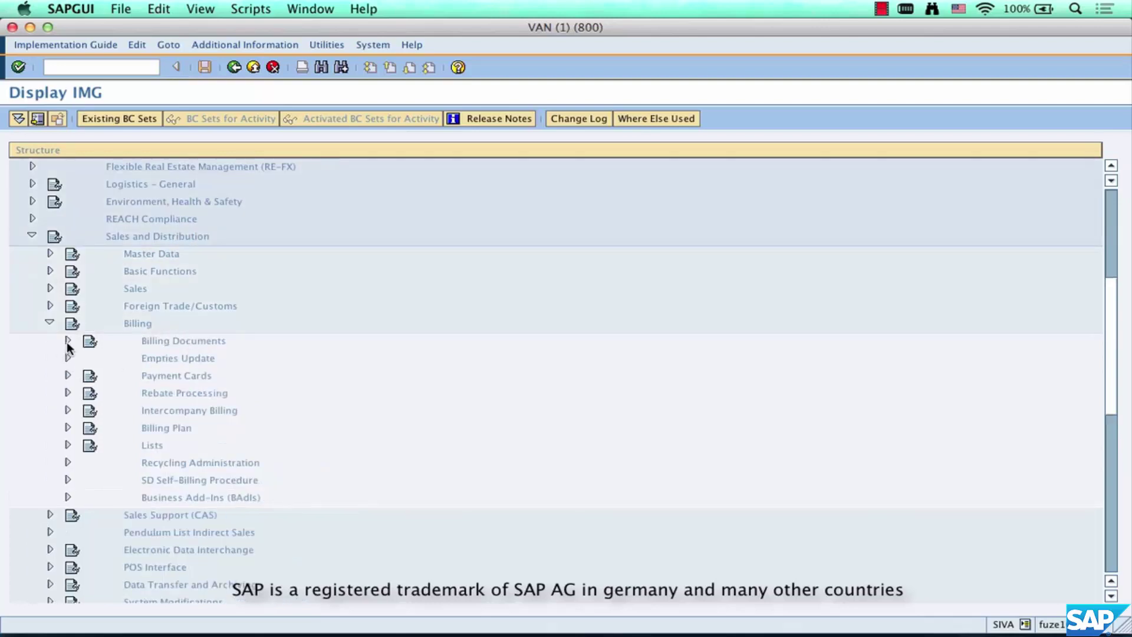
pyautogui.click(68, 341)
pyautogui.click(235, 360)
# Step: Capture the Sales and Distribution path to Define Billing Types, paste it on Curio's Common Template page, and place it below the Billing label
pyautogui.press('super+shift+4')
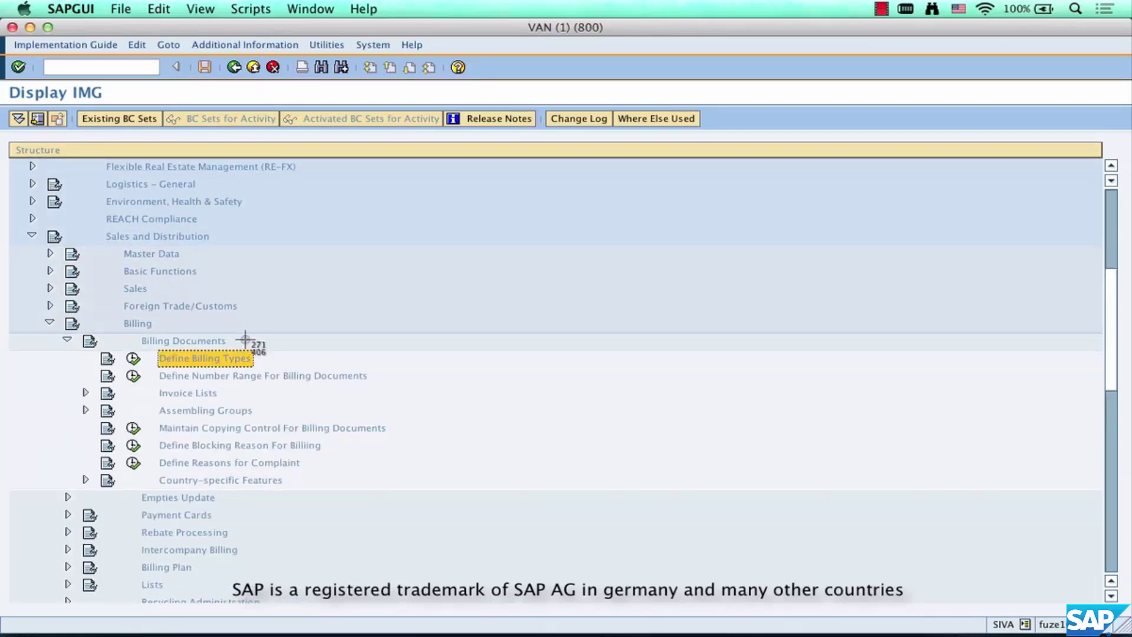
pyautogui.moveTo(25, 232); pyautogui.dragTo(191, 364)
pyautogui.moveTo(90, 295); pyautogui.dragTo(381, 376)
pyautogui.press('super+Tab')
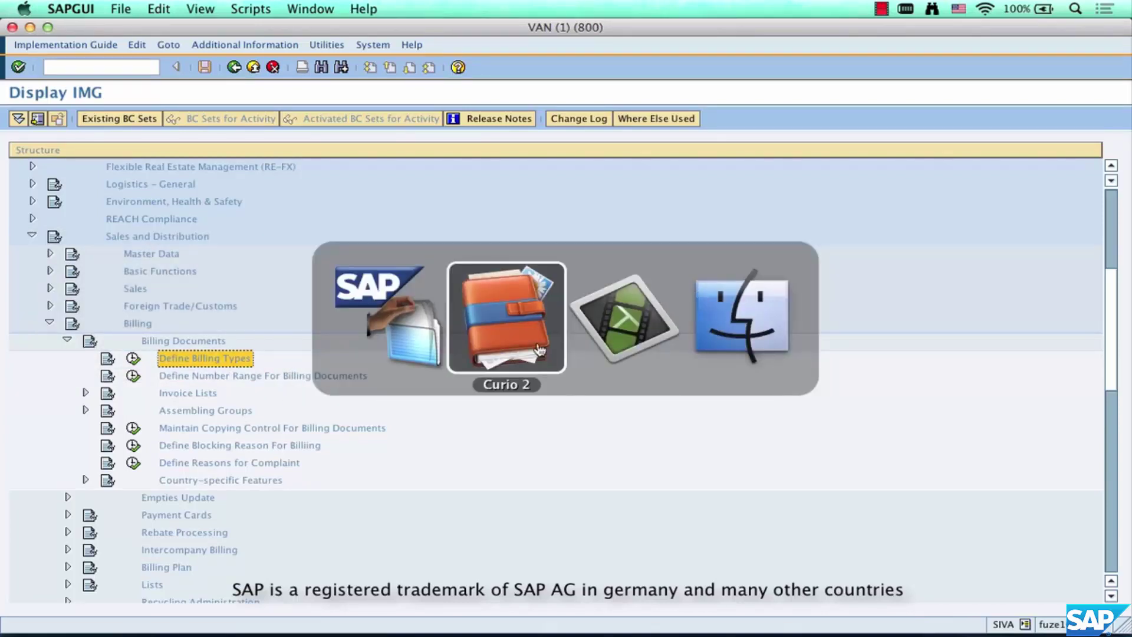
pyautogui.press('super+v')
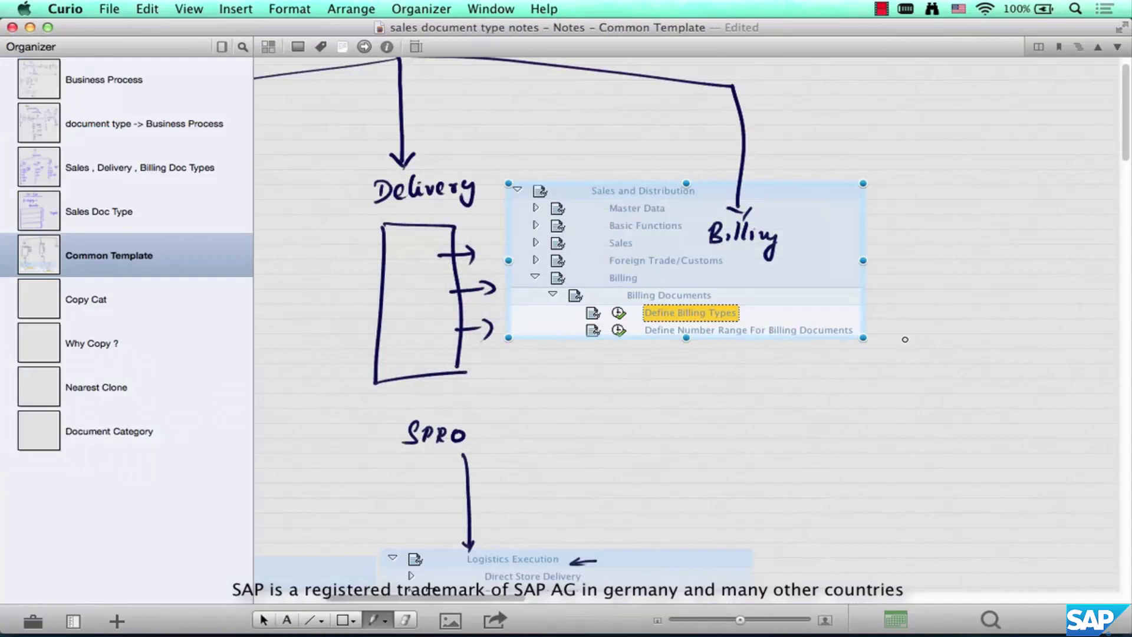
pyautogui.moveTo(803, 298)
pyautogui.mouseDown()
pyautogui.moveTo(936, 404)
pyautogui.moveTo(894, 391)
pyautogui.mouseUp()
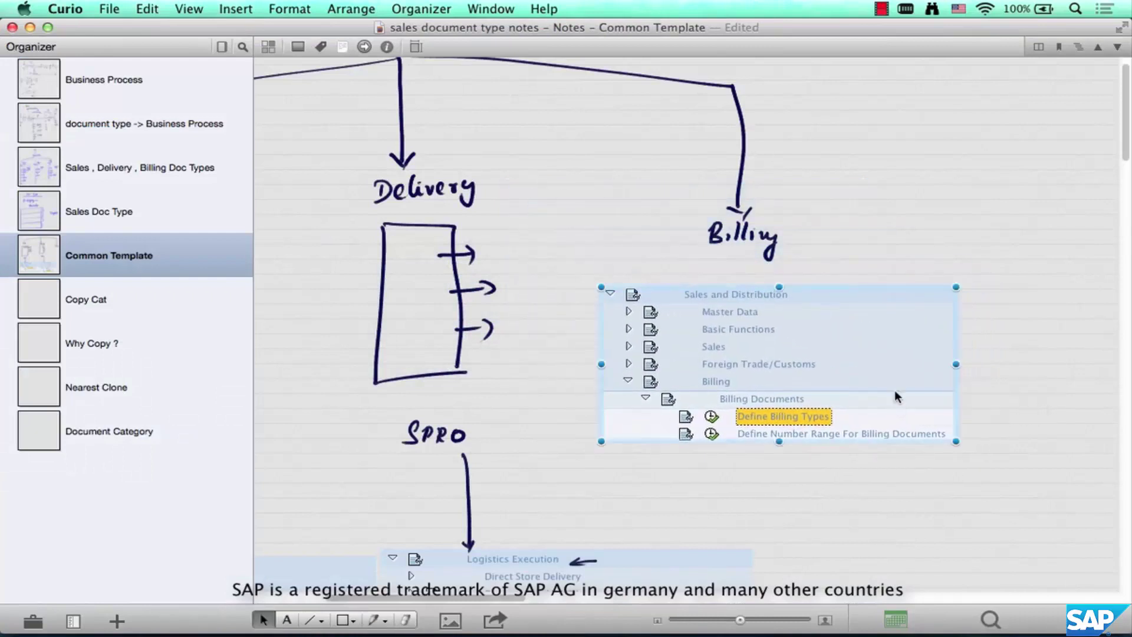
# Step: Draw an arrow from Billing to its capture, and mark Sales and Distribution, Billing, Billing Documents and Define Billing Types with small arrows
pyautogui.press('p')
pyautogui.moveTo(745, 255)
pyautogui.mouseDown()
pyautogui.moveTo(746, 282)
pyautogui.moveTo(753, 272)
pyautogui.mouseUp()
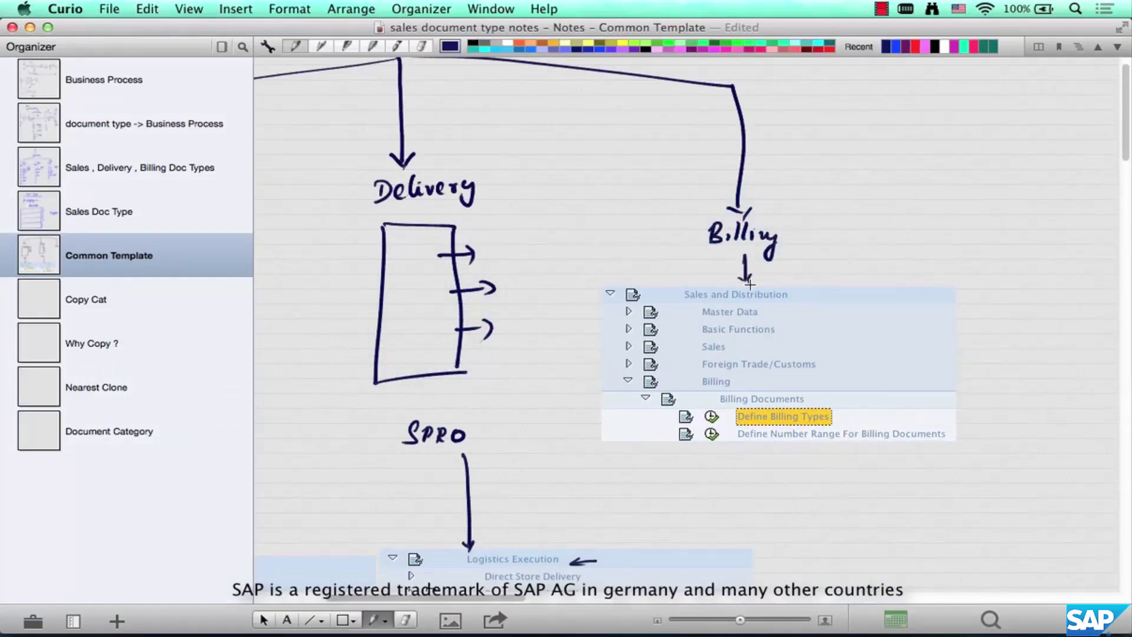
pyautogui.moveTo(829, 296)
pyautogui.mouseDown()
pyautogui.moveTo(803, 296)
pyautogui.moveTo(813, 301)
pyautogui.mouseUp()
pyautogui.moveTo(770, 381); pyautogui.dragTo(745, 381)
pyautogui.moveTo(812, 394)
pyautogui.mouseDown()
pyautogui.moveTo(837, 394)
pyautogui.moveTo(812, 394)
pyautogui.moveTo(838, 413)
pyautogui.mouseUp()
# Step: Draw a pointing arrow beside each of the Billing, Delivery and Sales headings in the diagram
pyautogui.scroll(1, 865, 413)
pyautogui.hscroll(-2, 864, 413)
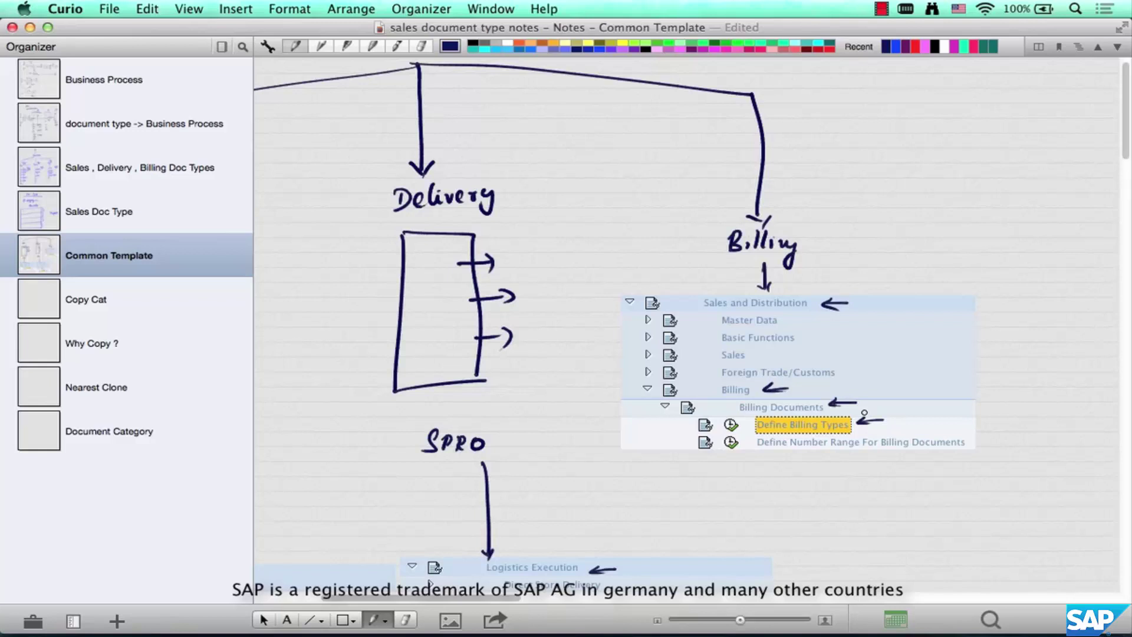
pyautogui.moveTo(858, 236)
pyautogui.mouseDown()
pyautogui.moveTo(825, 245)
pyautogui.moveTo(844, 249)
pyautogui.mouseUp()
pyautogui.moveTo(547, 176)
pyautogui.mouseDown()
pyautogui.moveTo(511, 189)
pyautogui.moveTo(525, 193)
pyautogui.mouseUp()
pyautogui.hscroll(-5, 436, 170)
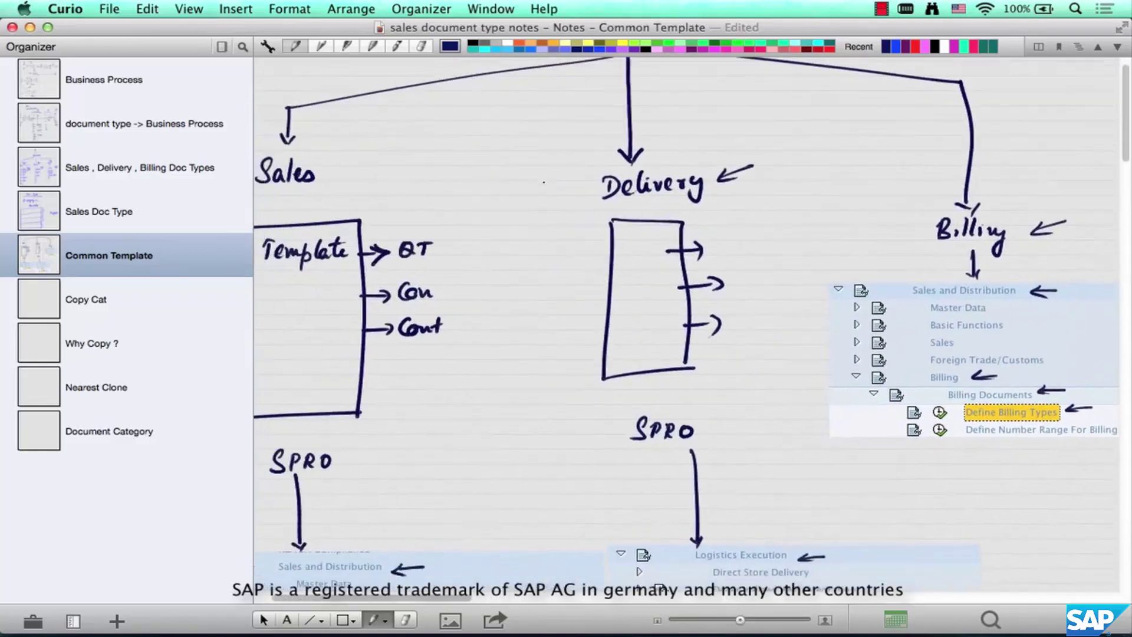
pyautogui.moveTo(452, 138)
pyautogui.mouseDown()
pyautogui.moveTo(401, 158)
pyautogui.moveTo(434, 159)
pyautogui.mouseUp()
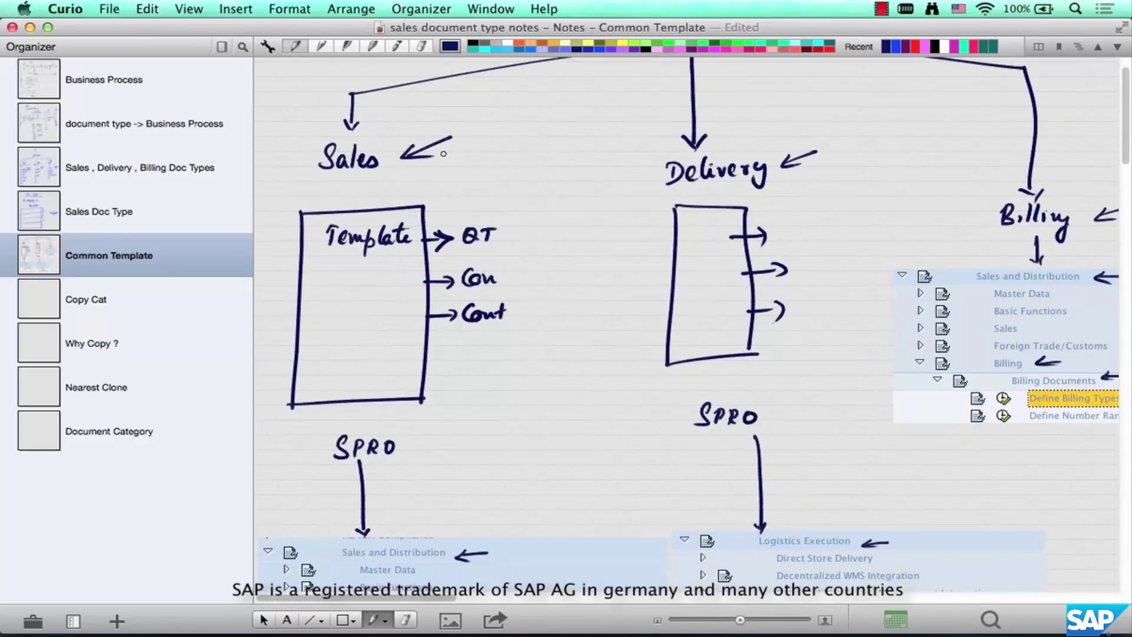
# Step: Switch to SAPGUI, expand Sales, Sales Documents and Sales Document Header in place of Billing, and run Define Sales Document Types
pyautogui.scroll(-10, 444, 153)
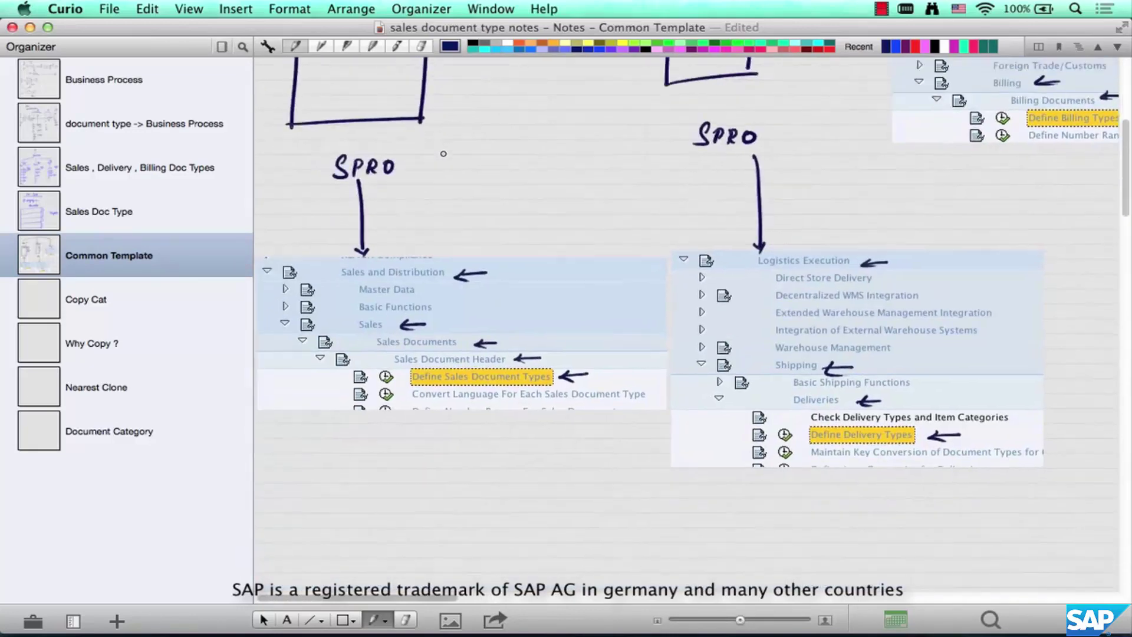
pyautogui.scroll(-1, 566, 298)
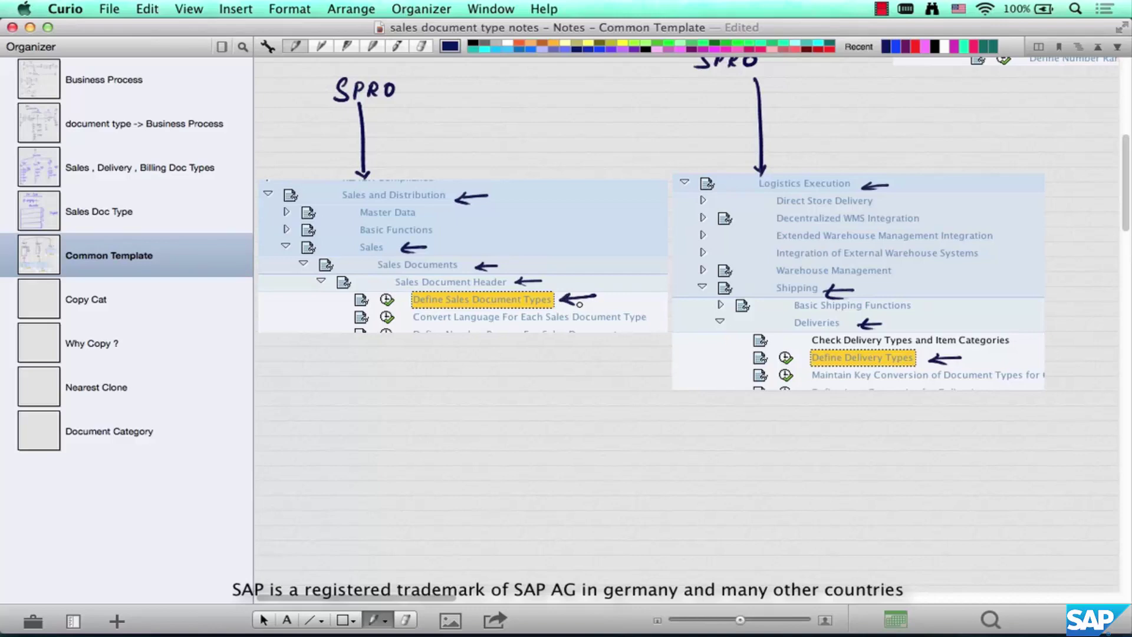
pyautogui.press('super+Tab')
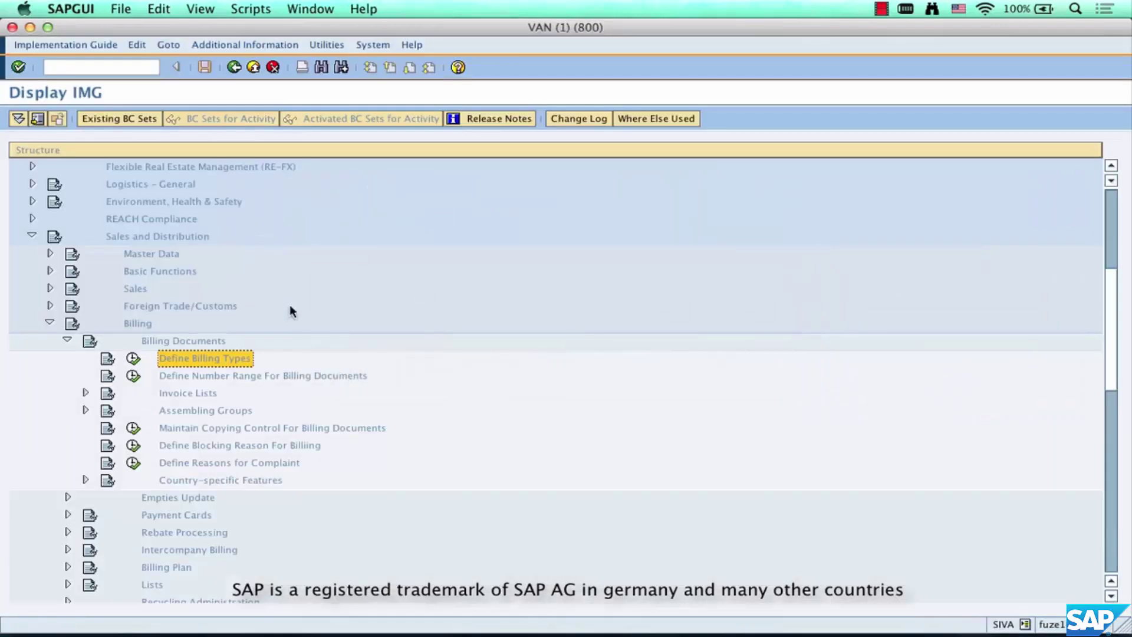
pyautogui.click(49, 323)
pyautogui.click(50, 288)
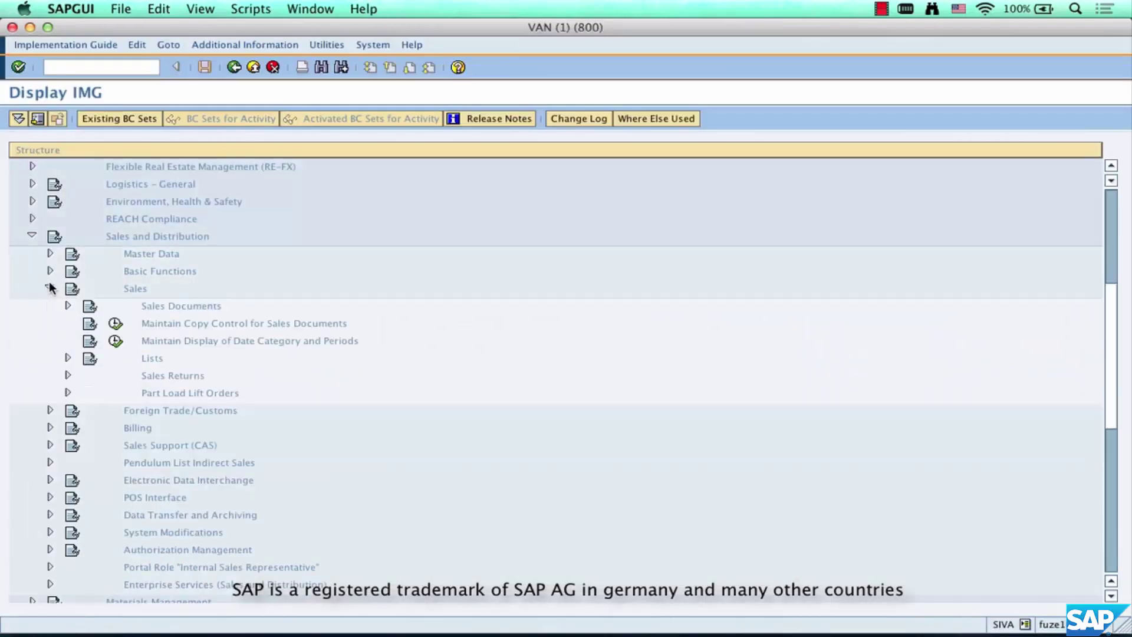
pyautogui.click(67, 304)
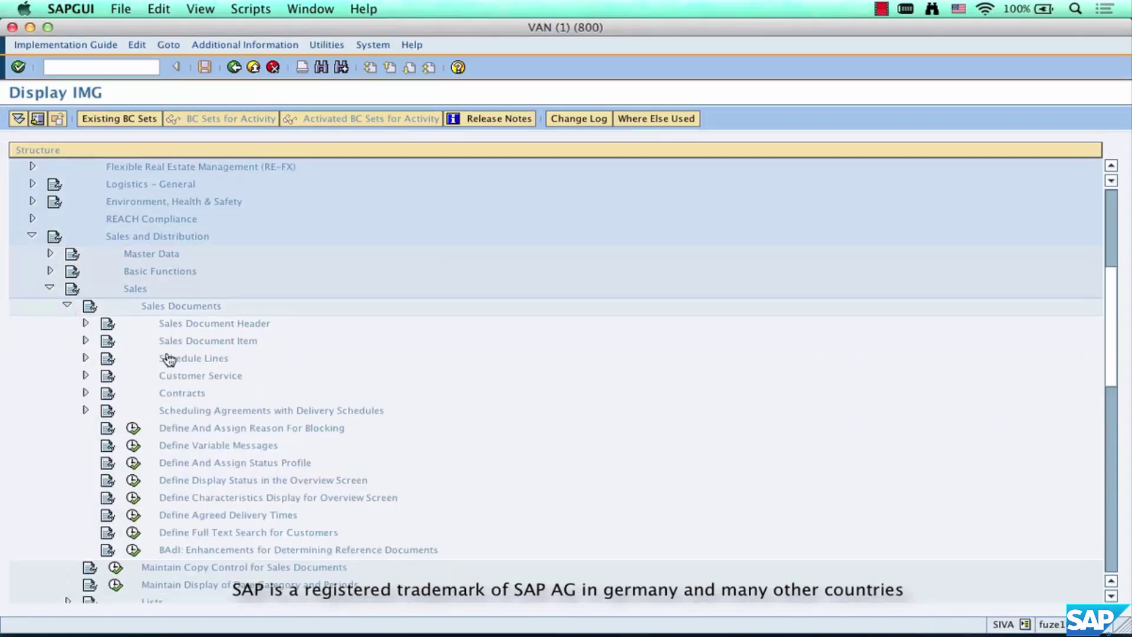
pyautogui.click(85, 323)
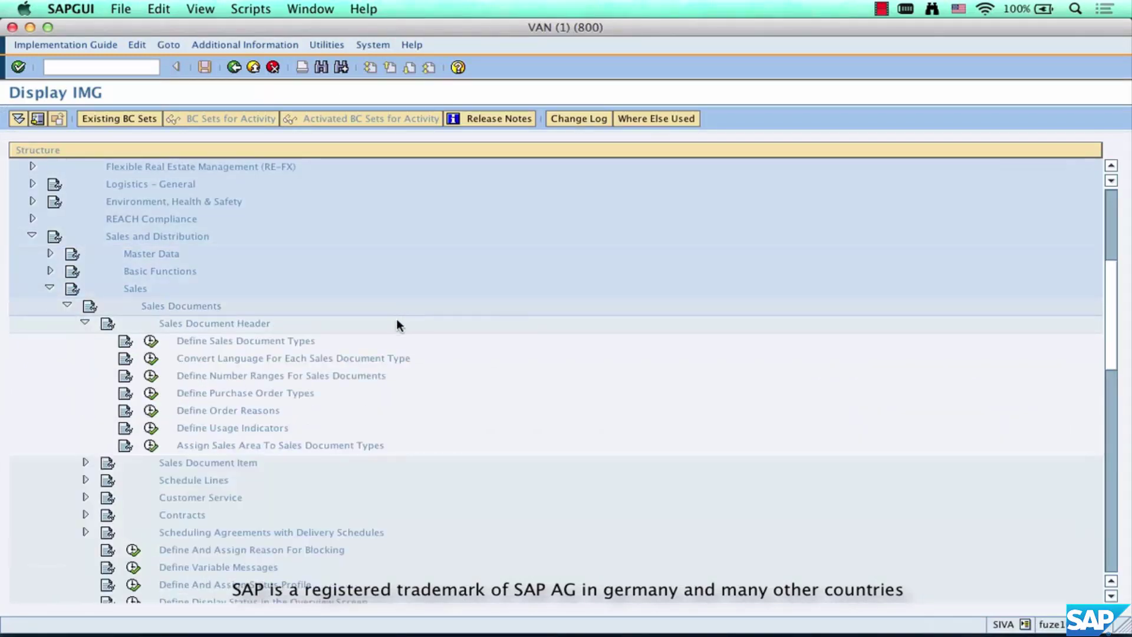
pyautogui.click(286, 340)
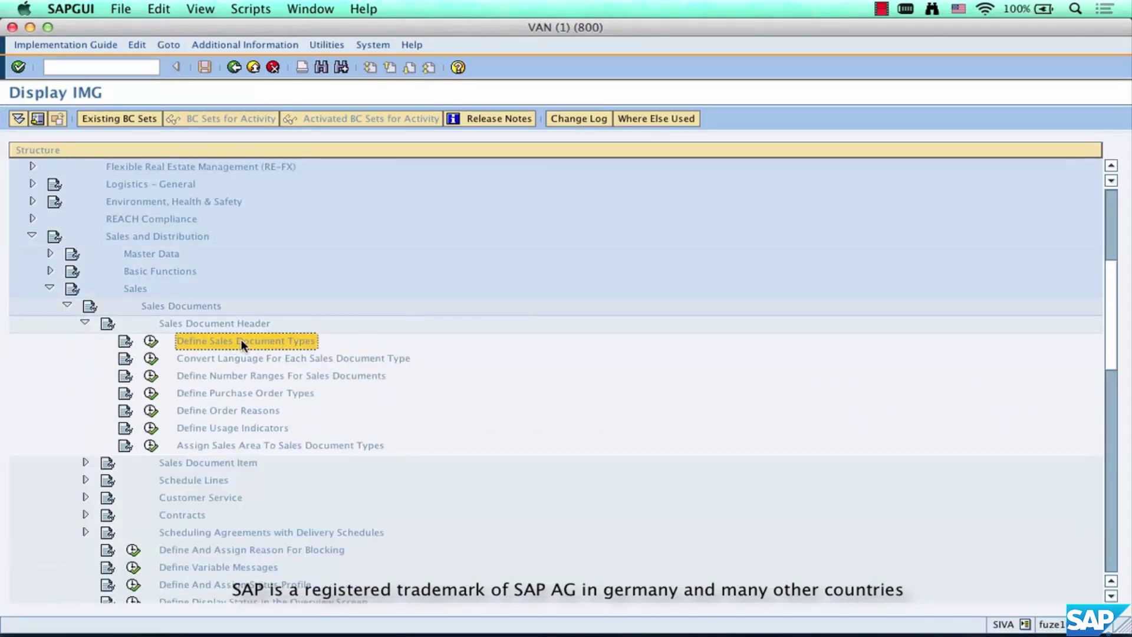
pyautogui.click(151, 341)
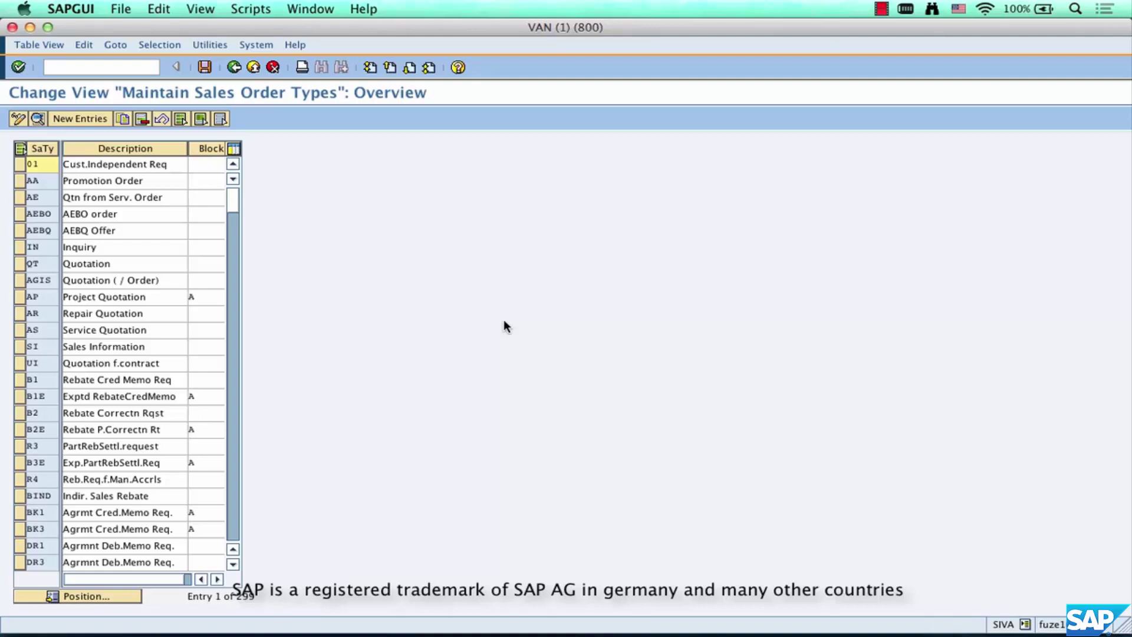
# Step: Position the sales order types list at QT and open the details of the Quotation entry
pyautogui.click(127, 595)
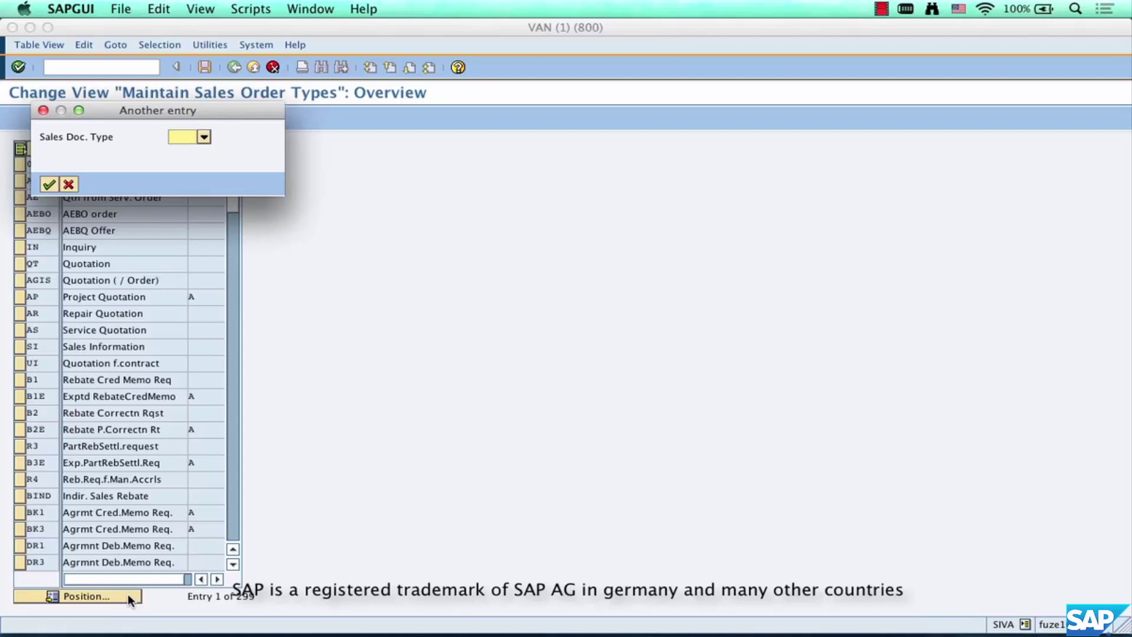
pyautogui.write('QT')
pyautogui.click(49, 184)
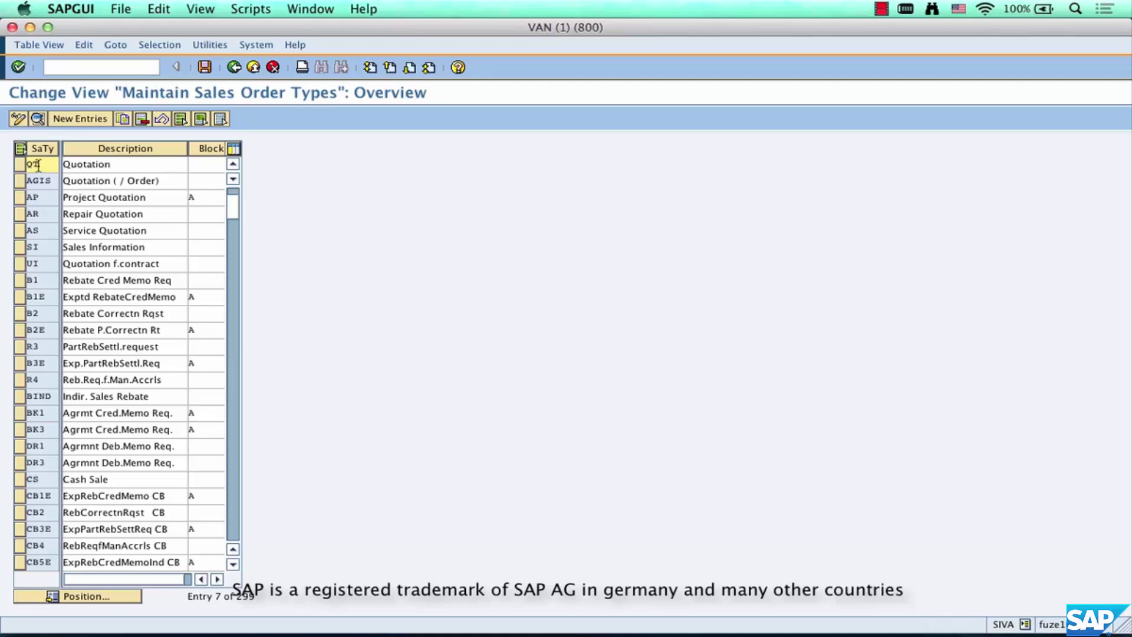
pyautogui.click(18, 166)
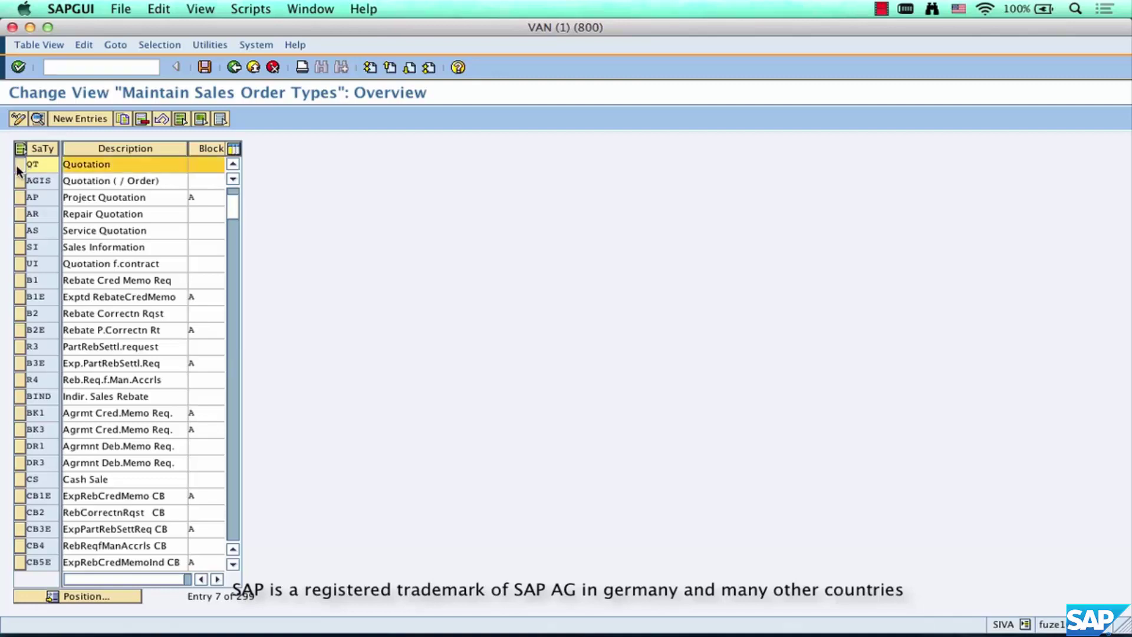
pyautogui.click(39, 119)
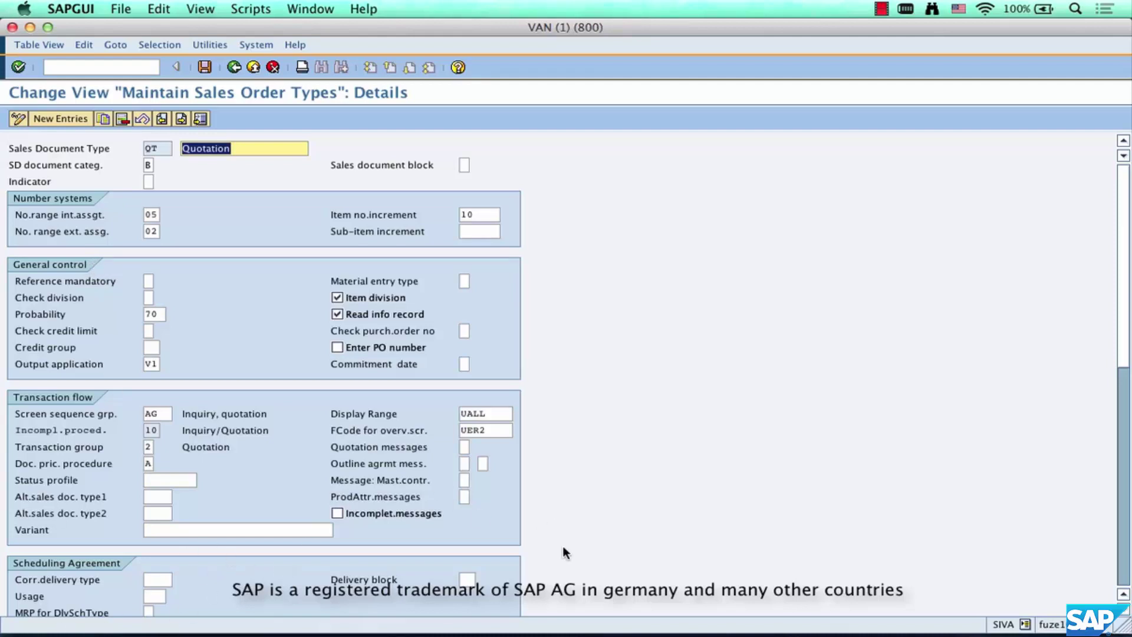
# Step: Capture the QT Quotation details form and paste it on Curio's Common Template page
pyautogui.scroll(-5, 564, 548)
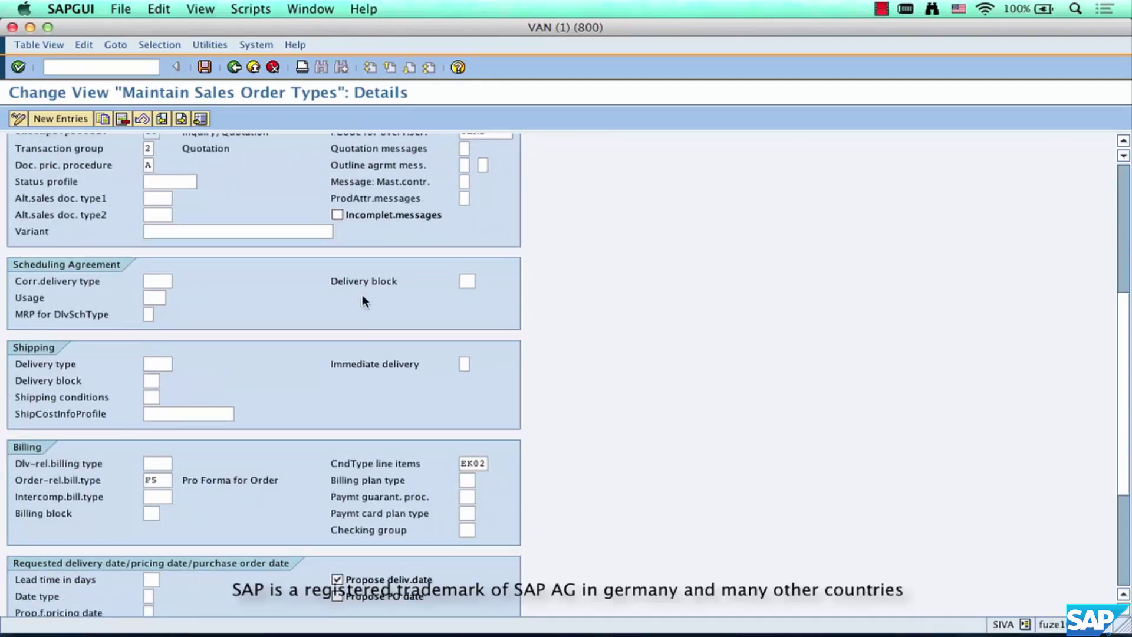
pyautogui.scroll(5, 363, 296)
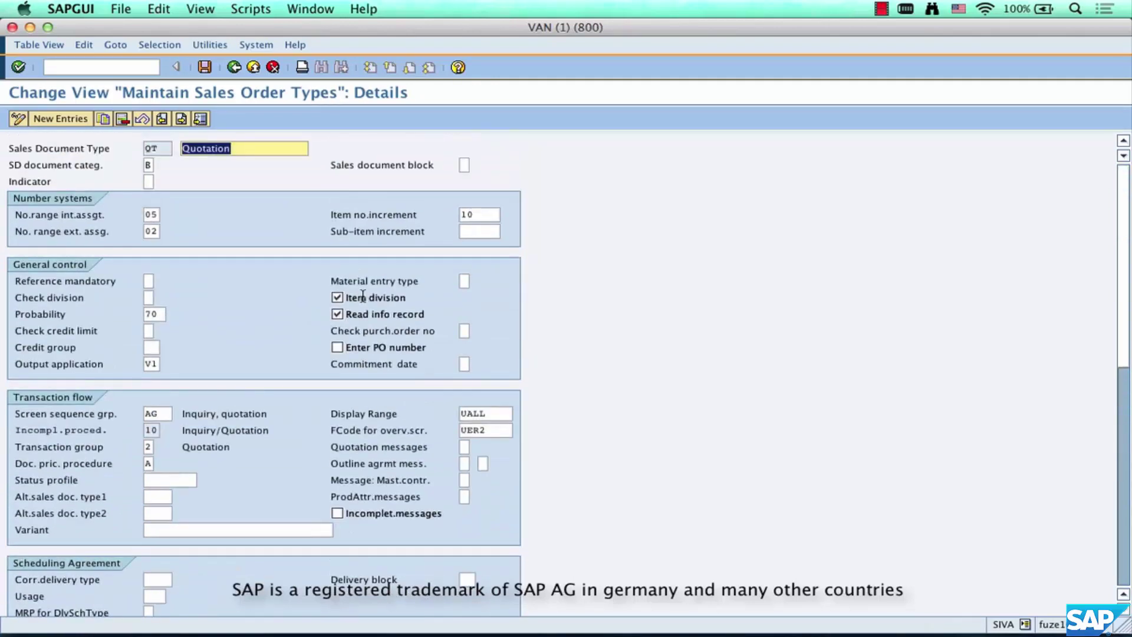
pyautogui.press('super+shift+4')
pyautogui.moveTo(2, 79); pyautogui.dragTo(529, 610)
pyautogui.press('super+Tab')
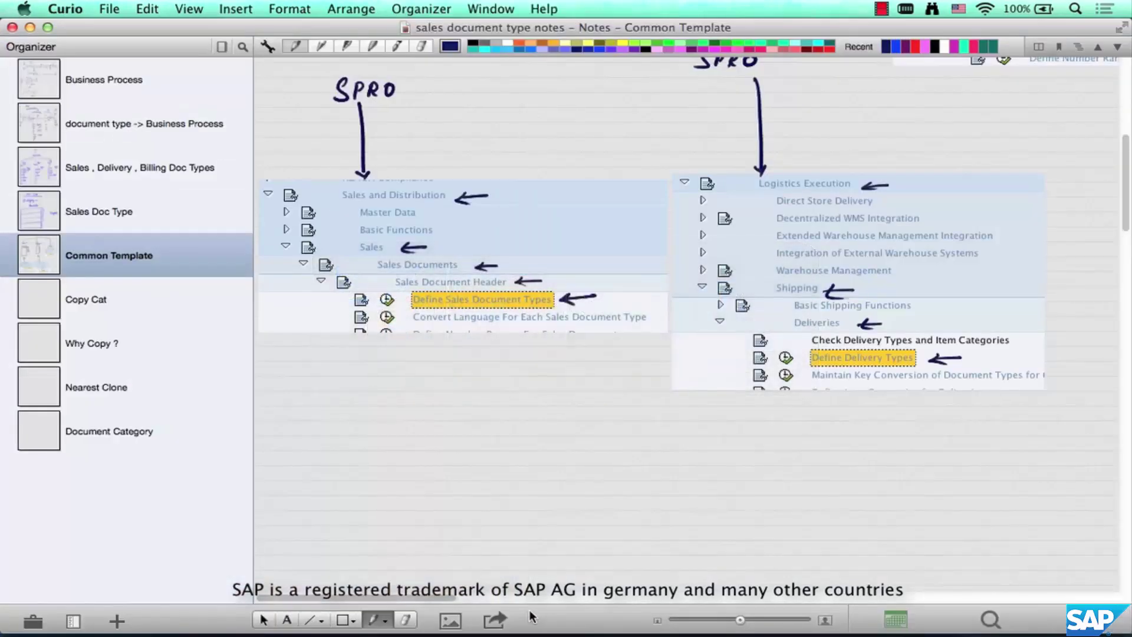
pyautogui.press('super+v')
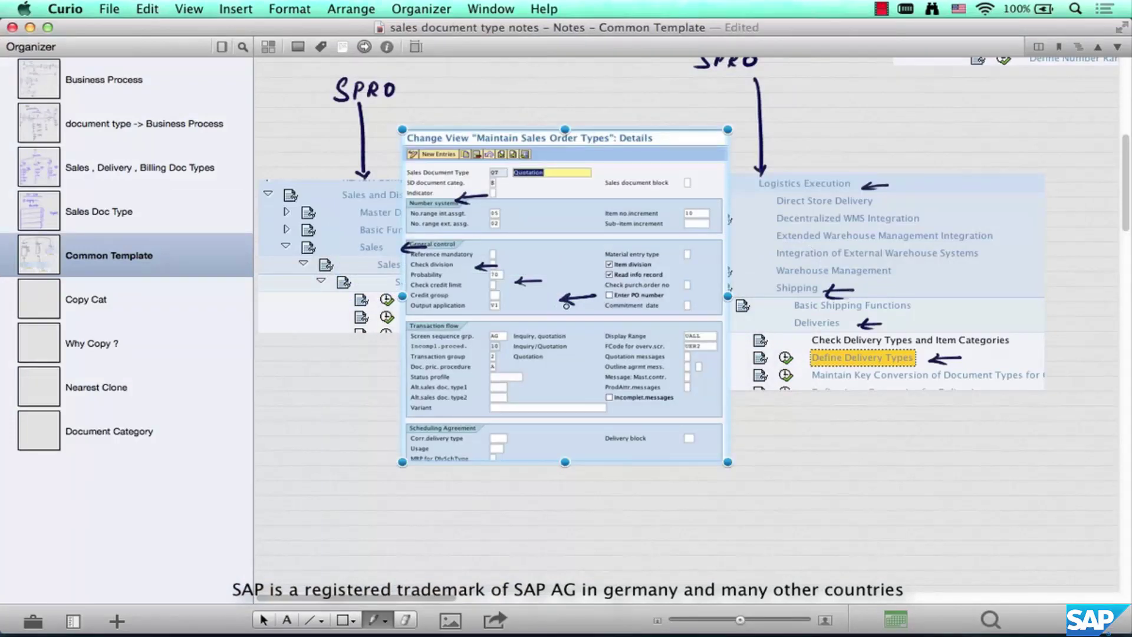
# Step: Move the Quotation details capture below the sales path capture and enlarge it
pyautogui.moveTo(570, 310); pyautogui.dragTo(440, 562)
pyautogui.scroll(-5, 436, 557)
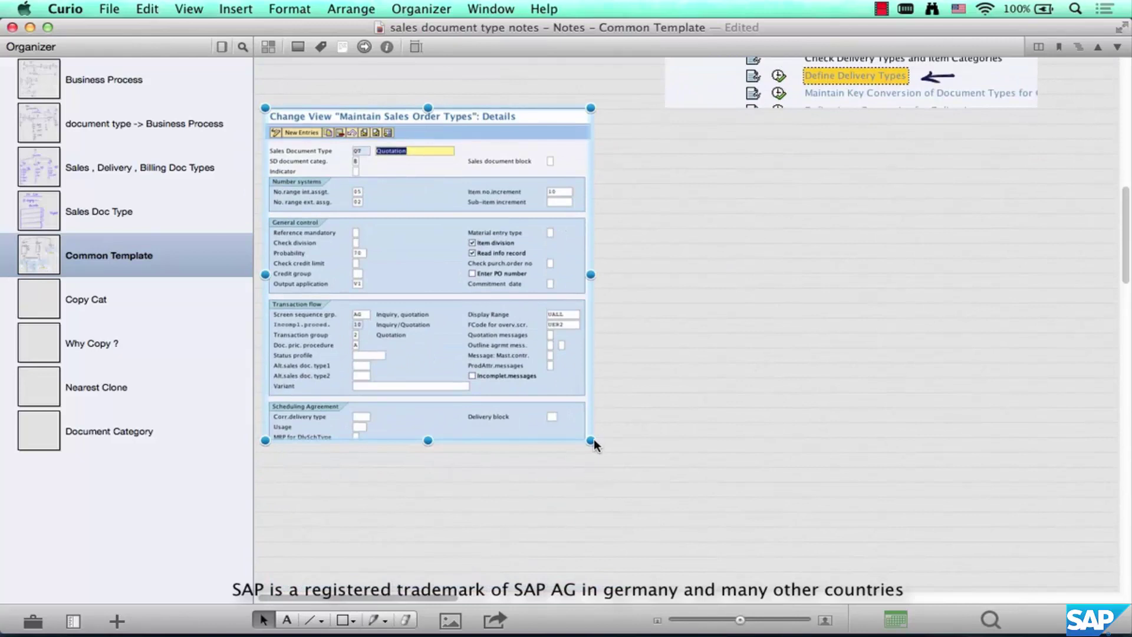
pyautogui.moveTo(590, 440); pyautogui.dragTo(695, 543)
pyautogui.click(770, 371)
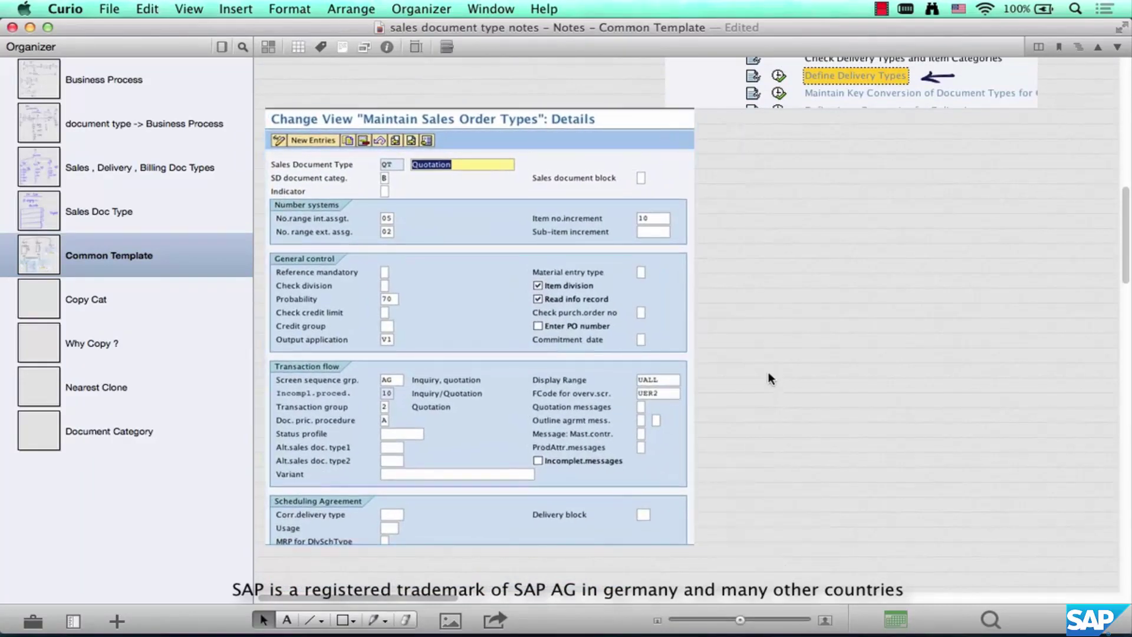
# Step: Draw a curly brace along the Quotation details capture and handwrite "Template (or) Sales Doc Type" beside it
pyautogui.press('p')
pyautogui.moveTo(674, 142)
pyautogui.mouseDown()
pyautogui.moveTo(716, 370)
pyautogui.moveTo(693, 498)
pyautogui.mouseUp()
pyautogui.moveTo(766, 331)
pyautogui.mouseDown()
pyautogui.moveTo(800, 336)
pyautogui.moveTo(817, 308)
pyautogui.moveTo(835, 328)
pyautogui.moveTo(844, 309)
pyautogui.moveTo(902, 312)
pyautogui.mouseUp()
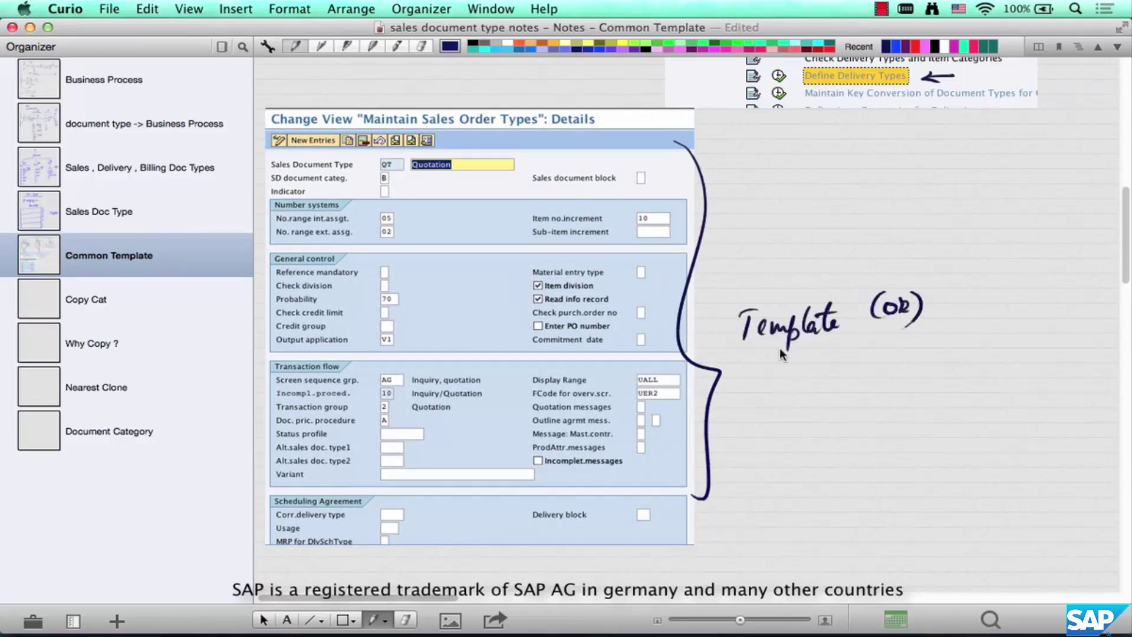
pyautogui.moveTo(783, 384)
pyautogui.mouseDown()
pyautogui.moveTo(814, 396)
pyautogui.moveTo(907, 376)
pyautogui.moveTo(933, 389)
pyautogui.moveTo(947, 368)
pyautogui.mouseUp()
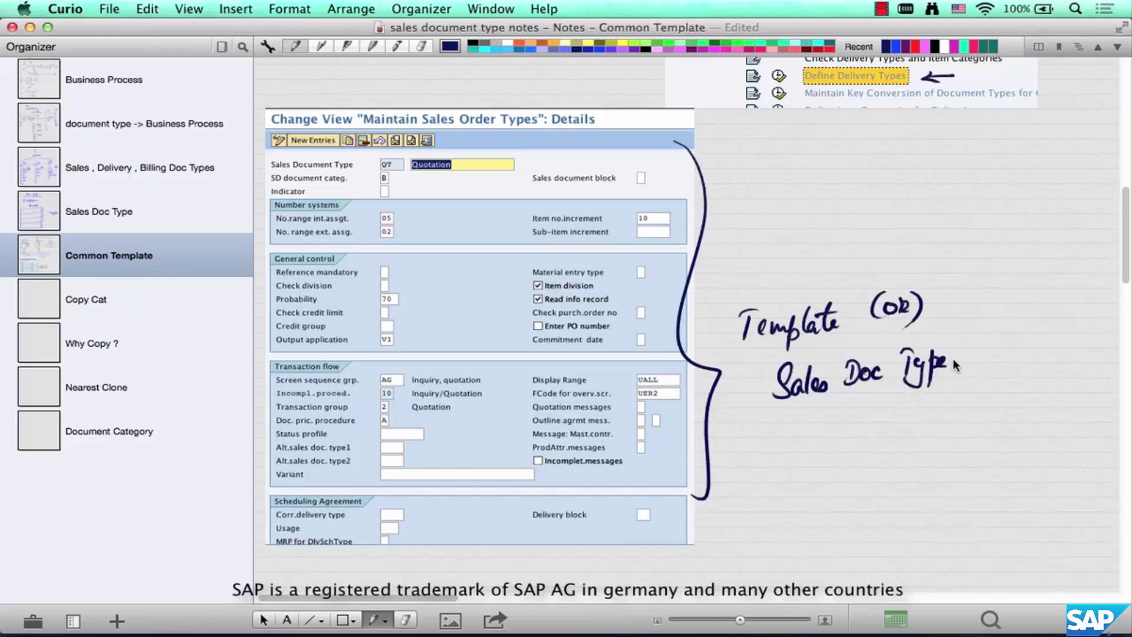
# Step: Box the SD document category value B in the Quotation details capture and handwrite "Category" with an arrow pointing to it
pyautogui.moveTo(395, 165)
pyautogui.mouseDown()
pyautogui.moveTo(371, 177)
pyautogui.moveTo(424, 207)
pyautogui.mouseUp()
pyautogui.moveTo(407, 197); pyautogui.dragTo(421, 191)
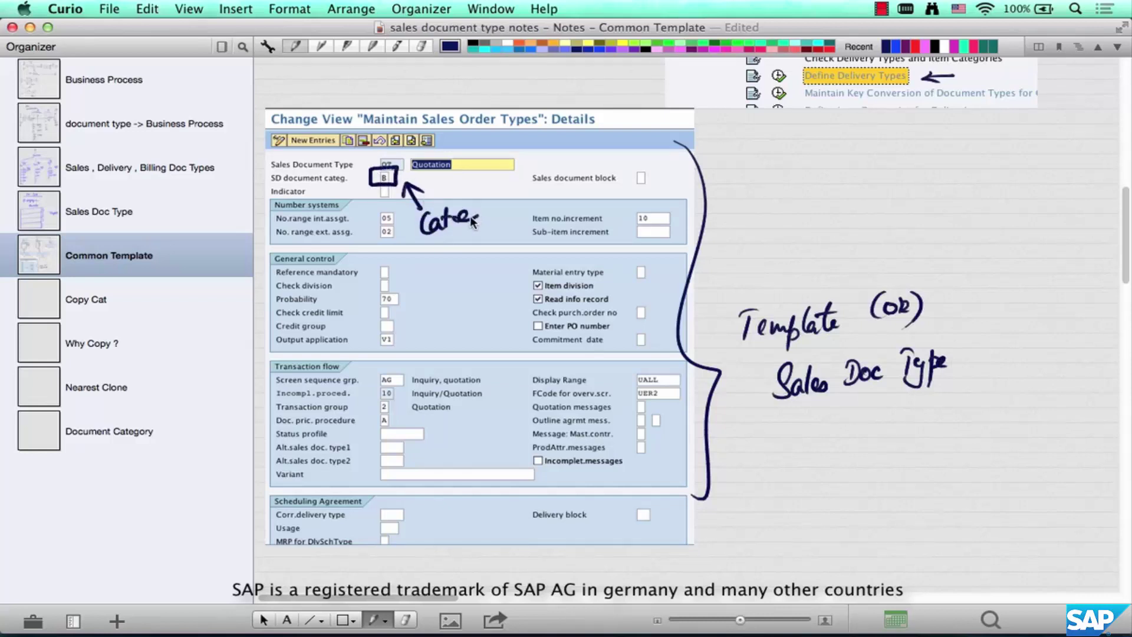
pyautogui.moveTo(472, 221)
pyautogui.mouseDown()
pyautogui.moveTo(458, 232)
pyautogui.moveTo(492, 218)
pyautogui.mouseUp()
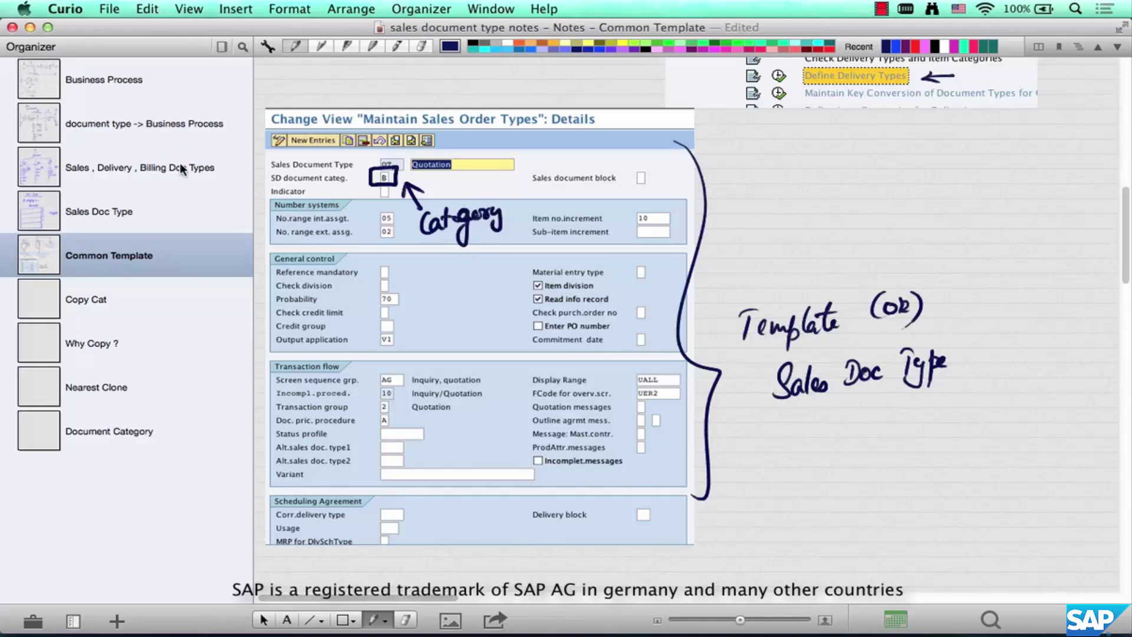
# Step: On the Sales, Delivery, Billing Doc Types page, draw short arrows pointing at Inquiry, Quotation and Order in the Sales list
pyautogui.click(175, 170)
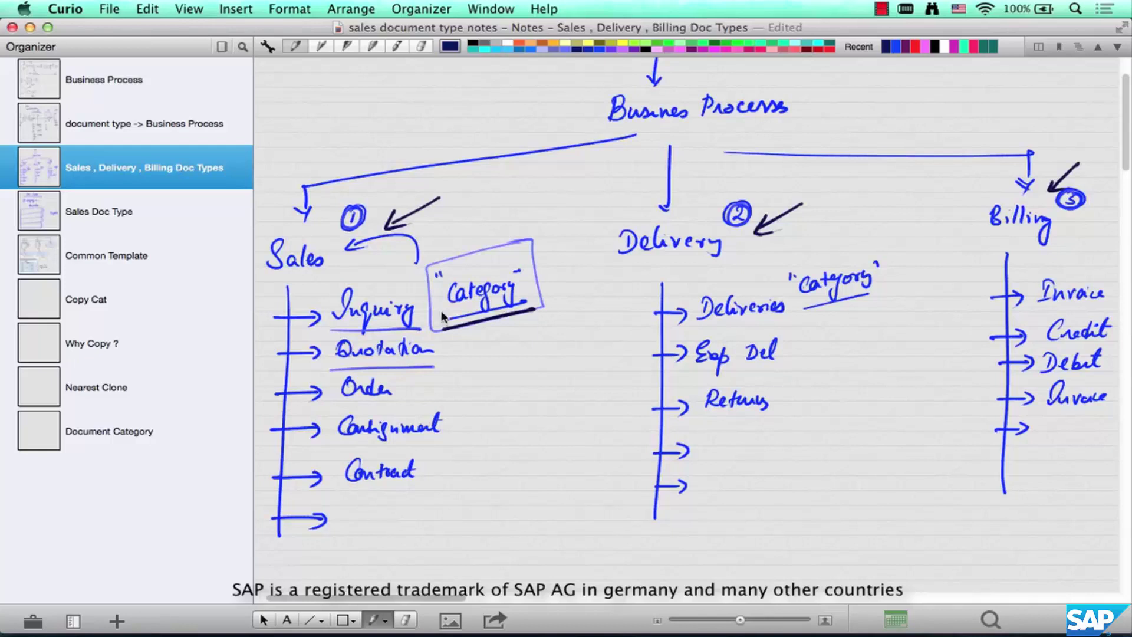
pyautogui.moveTo(441, 303); pyautogui.dragTo(417, 309)
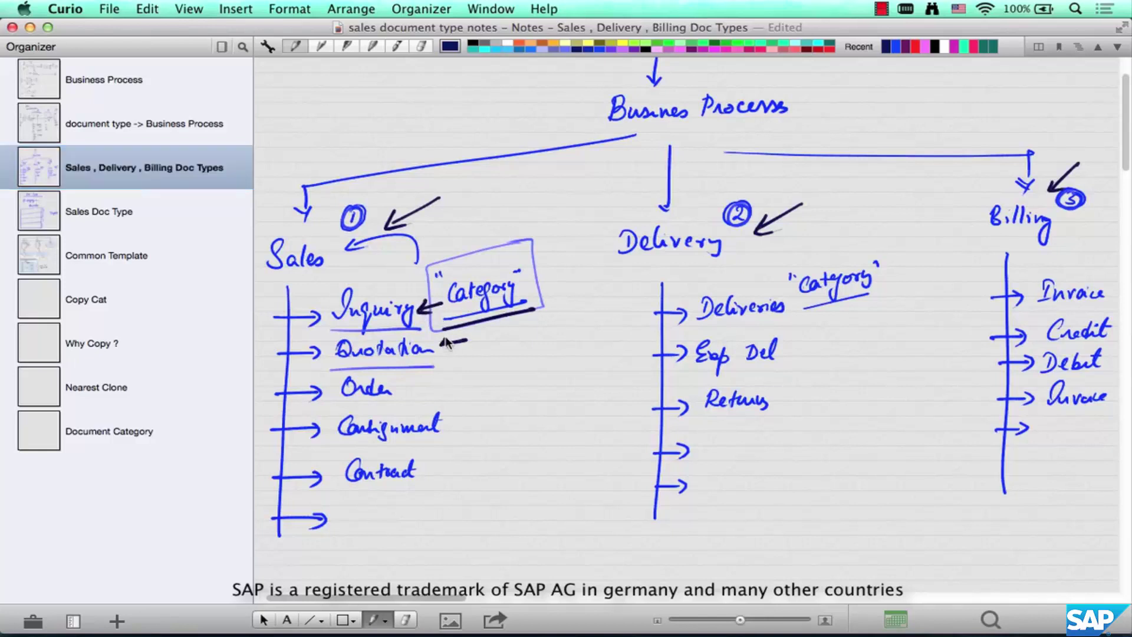
pyautogui.moveTo(439, 383); pyautogui.dragTo(409, 391)
# Step: Switch to the blue pen and handwrite "XXX" at the last empty arrow of the Sales list
pyautogui.click(140, 255)
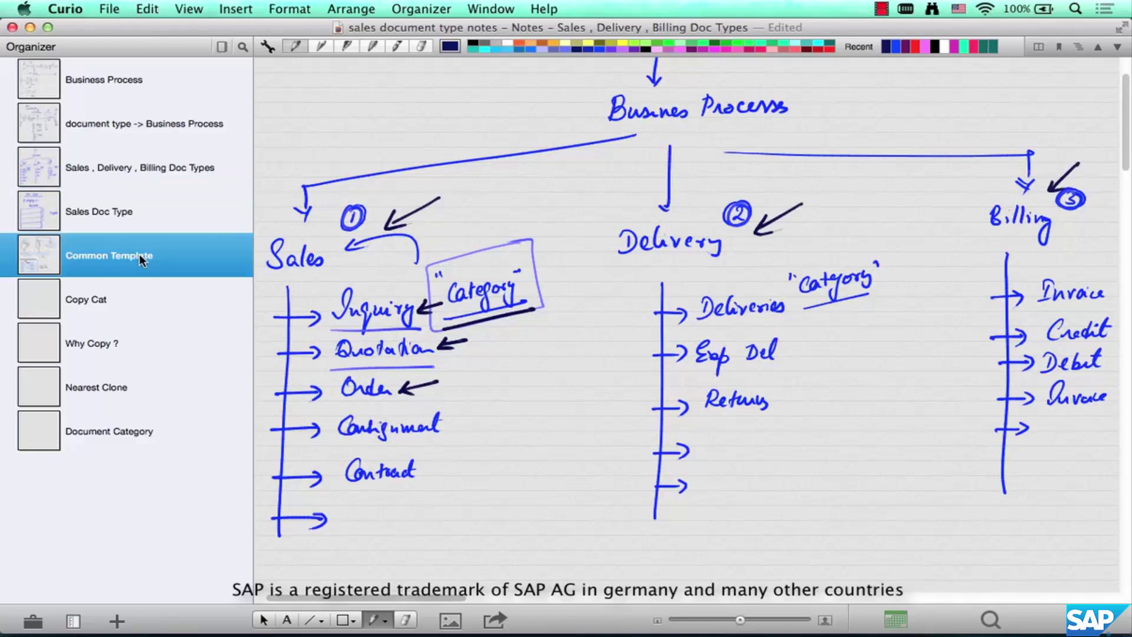
pyautogui.click(400, 187)
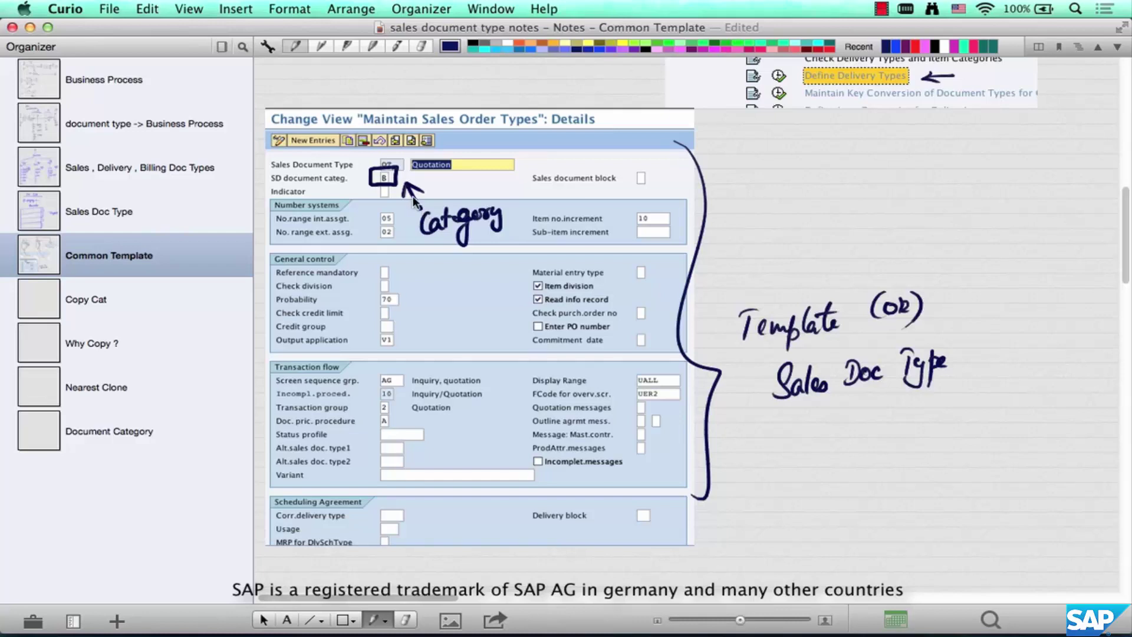
pyautogui.click(320, 44)
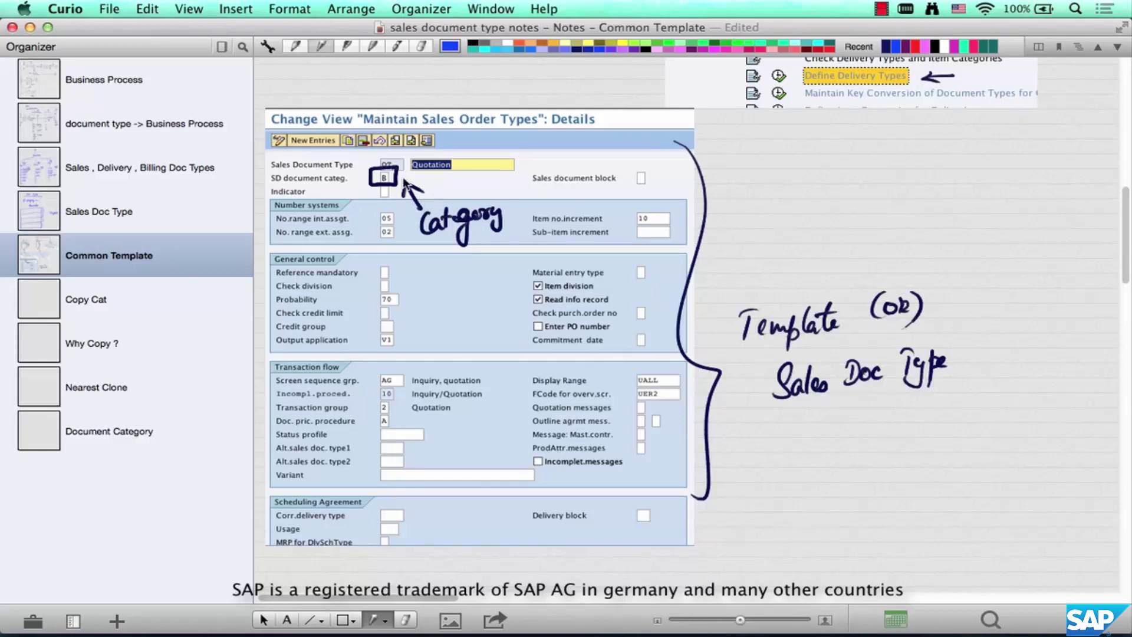
pyautogui.click(117, 166)
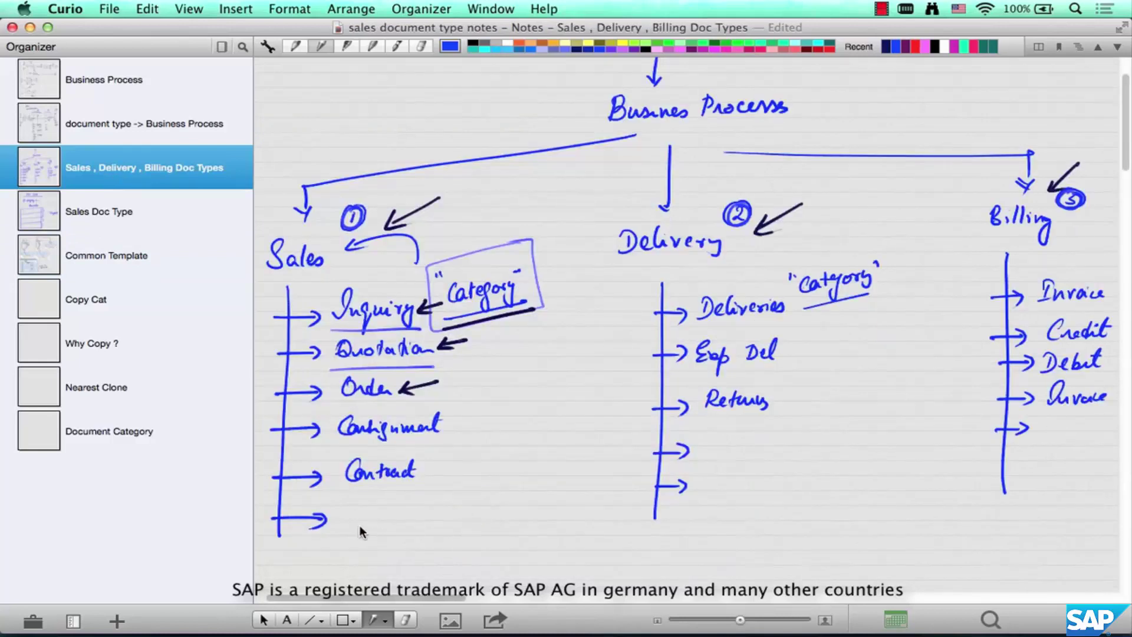
pyautogui.moveTo(350, 508); pyautogui.dragTo(366, 525)
pyautogui.moveTo(365, 508); pyautogui.dragTo(351, 525)
pyautogui.moveTo(373, 507); pyautogui.dragTo(389, 523)
pyautogui.moveTo(389, 507)
pyautogui.mouseDown()
pyautogui.moveTo(372, 524)
pyautogui.moveTo(413, 519)
pyautogui.mouseUp()
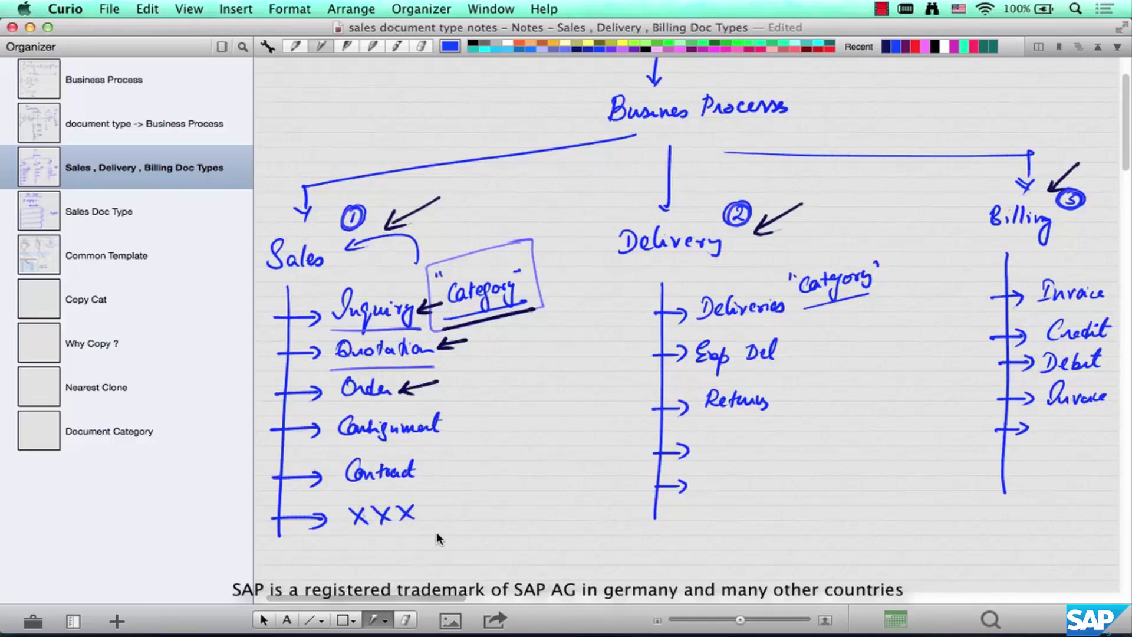
# Step: Switch to SAPGUI, examine the possible SD document categories for the Quotation type and choose C Order from the list
pyautogui.press('super+Tab')
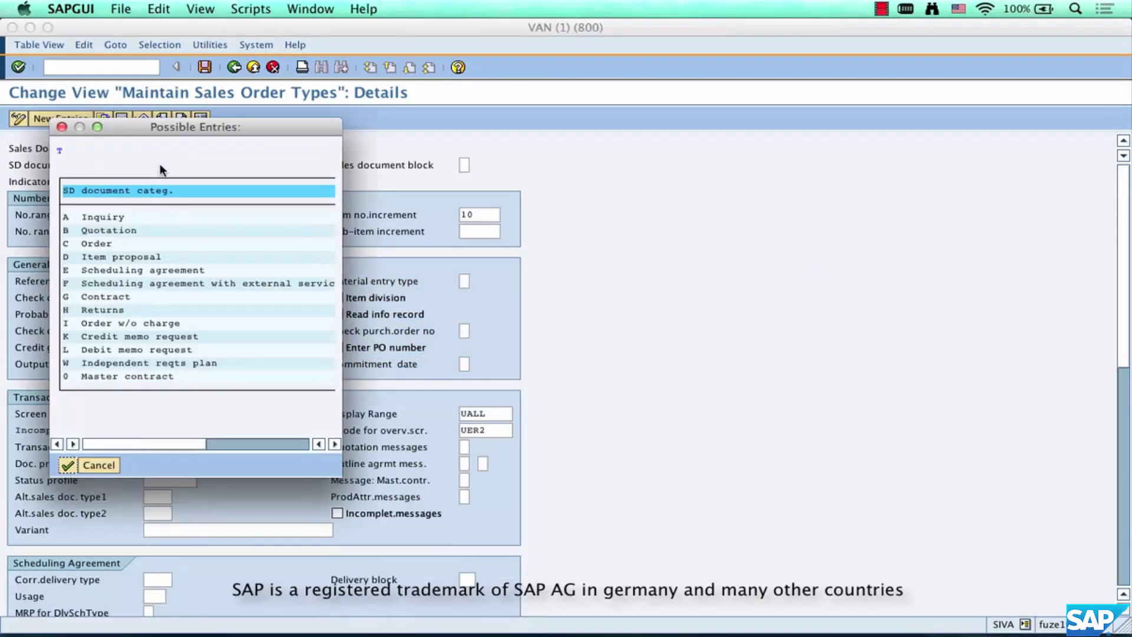
pyautogui.moveTo(285, 126); pyautogui.dragTo(374, 111)
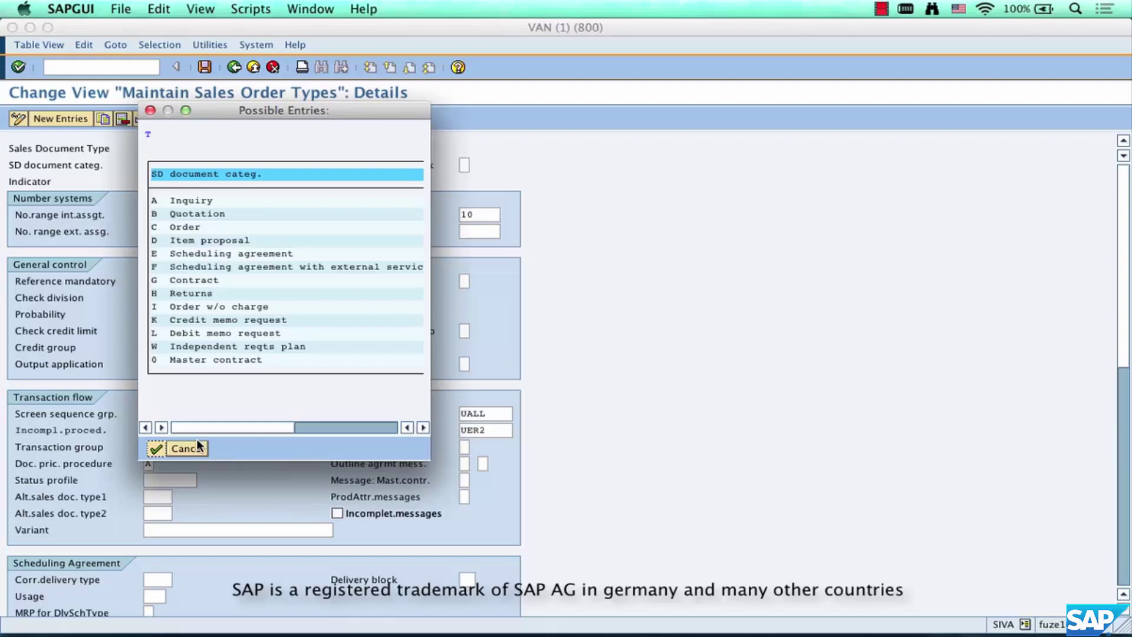
pyautogui.click(215, 213)
pyautogui.click(189, 224)
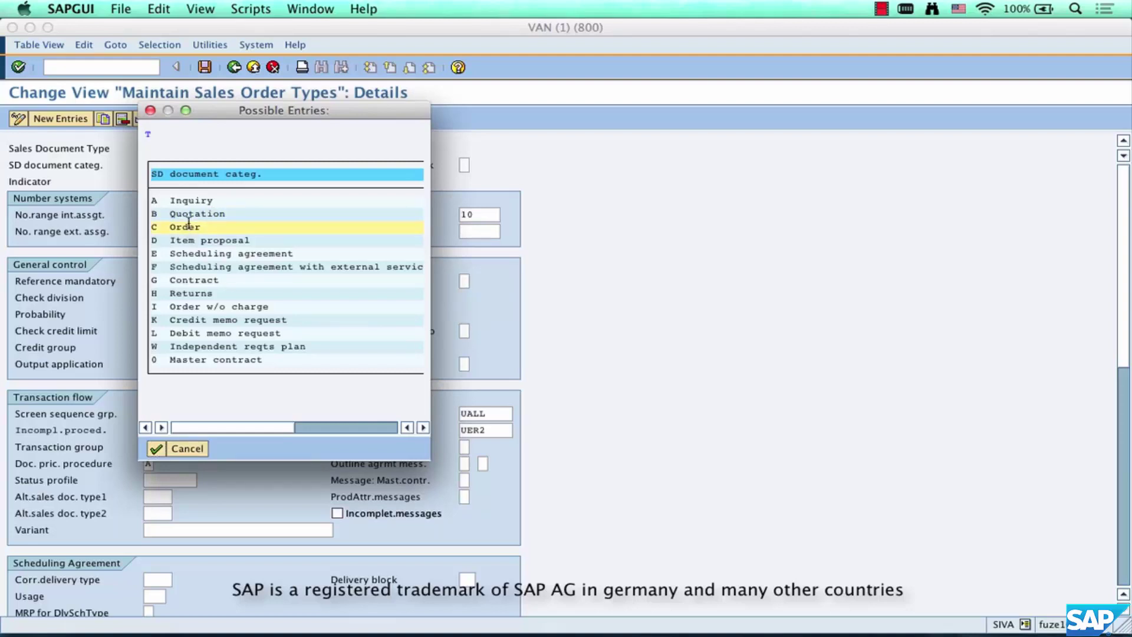
pyautogui.doubleClick(189, 225)
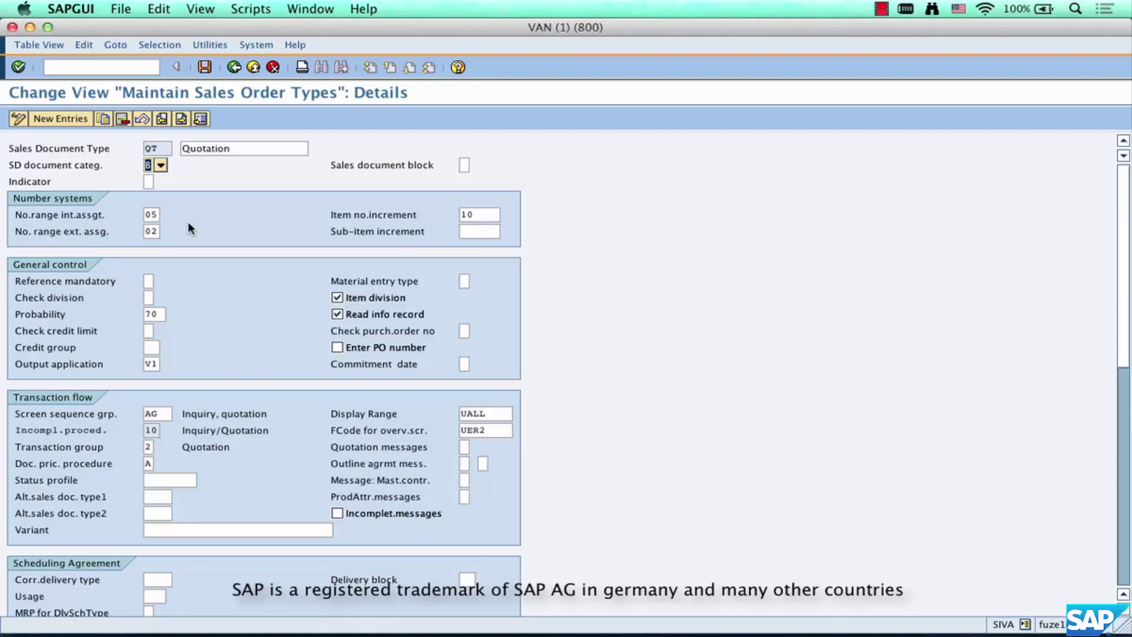
# Step: Return to Curio's Common Template page and circle the handwritten word "Category" in blue
pyautogui.press('super+Tab')
pyautogui.click(122, 295)
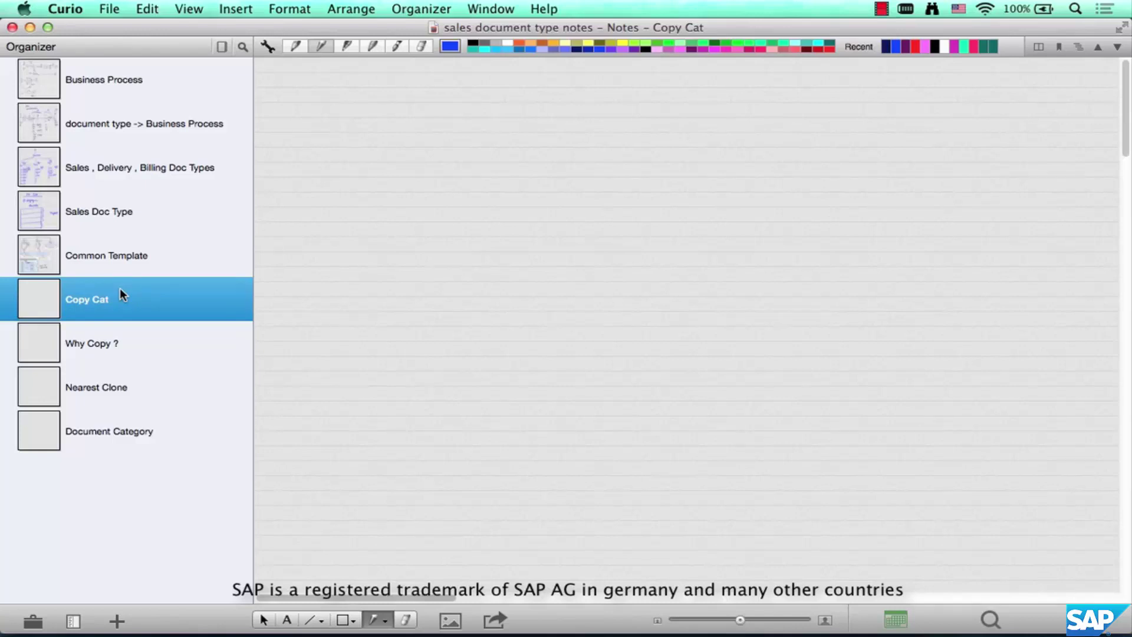
pyautogui.click(133, 208)
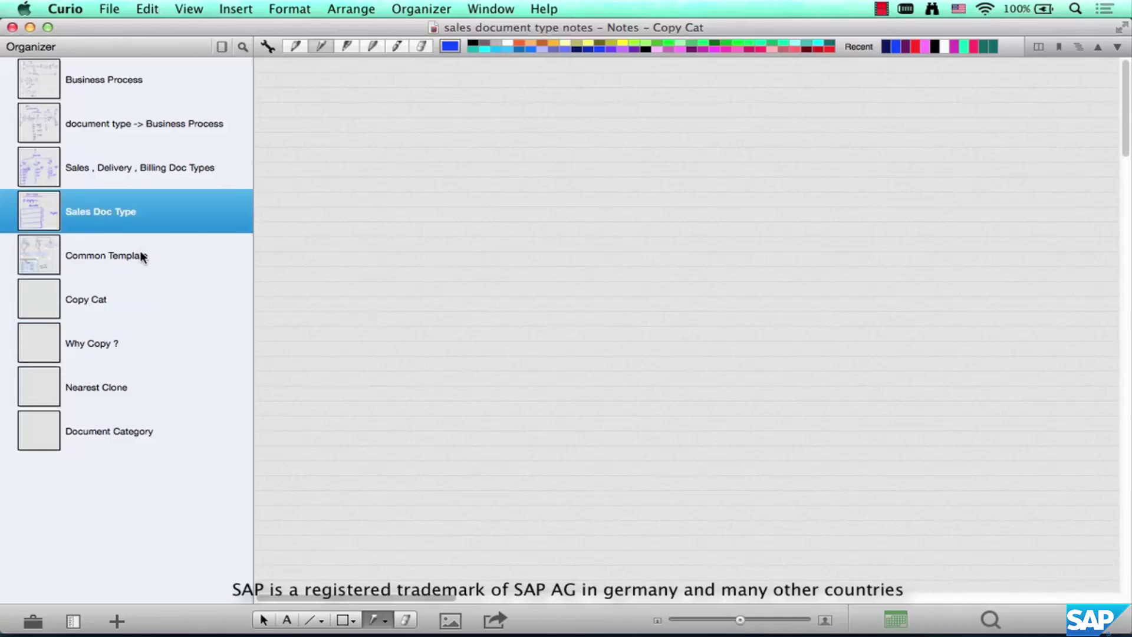
pyautogui.click(141, 254)
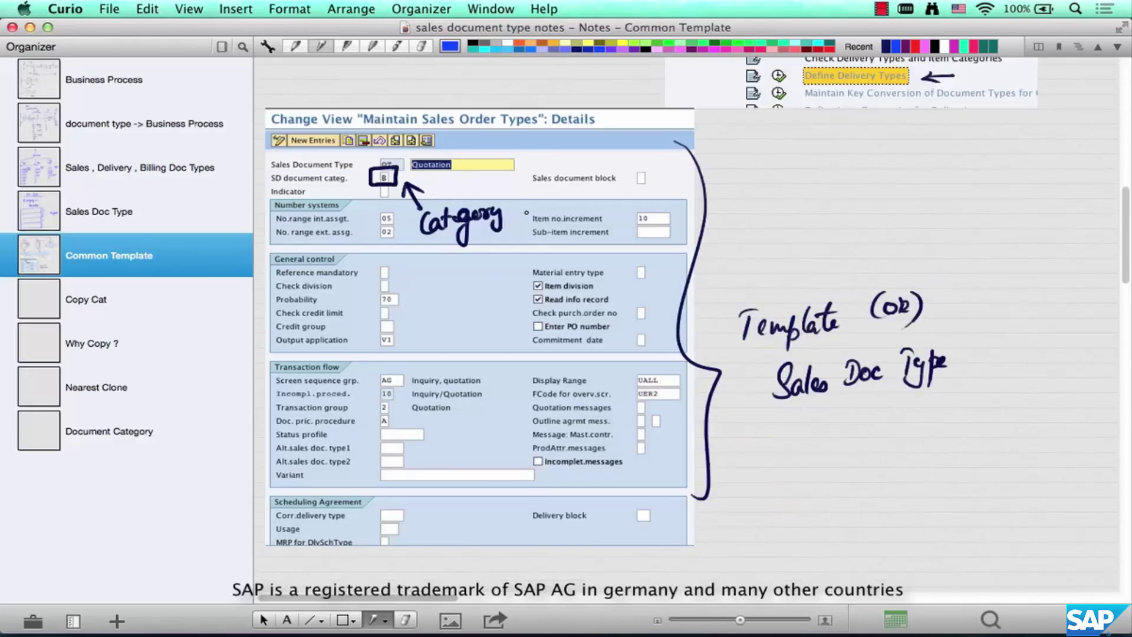
pyautogui.moveTo(526, 213)
pyautogui.mouseDown()
pyautogui.moveTo(425, 262)
pyautogui.moveTo(475, 193)
pyautogui.mouseUp()
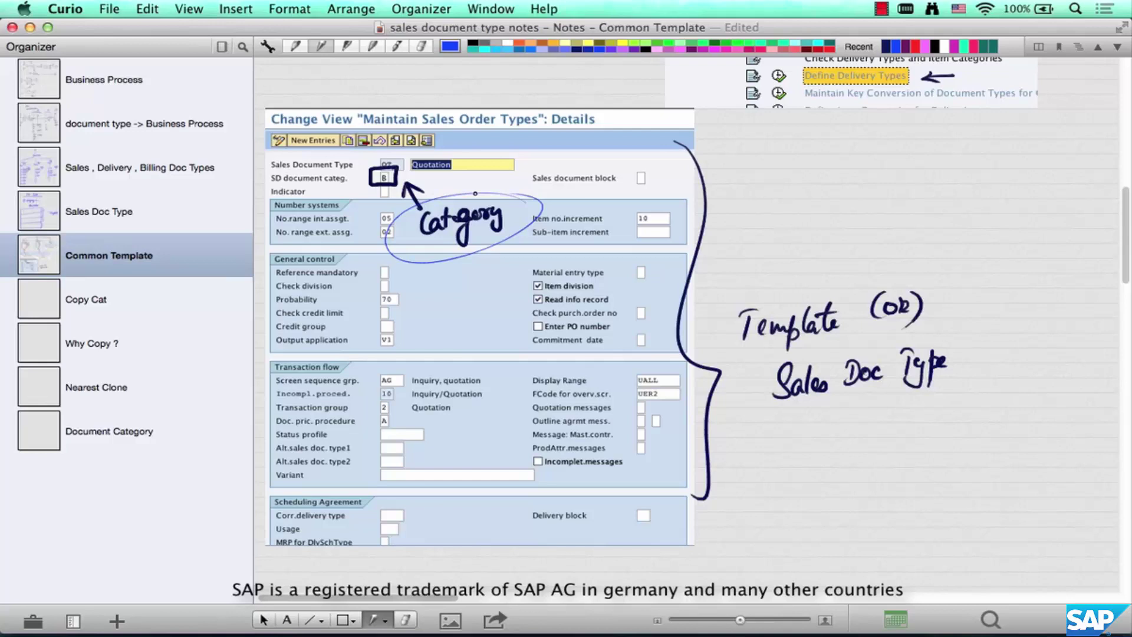
# Step: On the Copy Cat page, draw a vertical line with five arrows branching off, labelled QT, OR, Sch, Cont and In
pyautogui.click(152, 307)
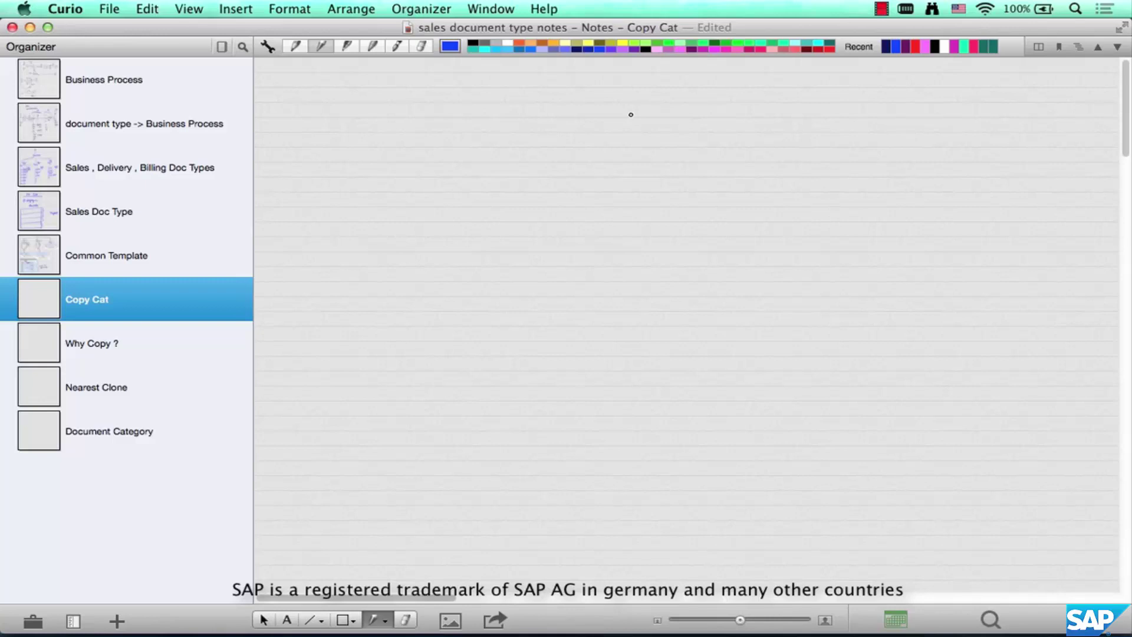
pyautogui.moveTo(383, 95); pyautogui.dragTo(370, 387)
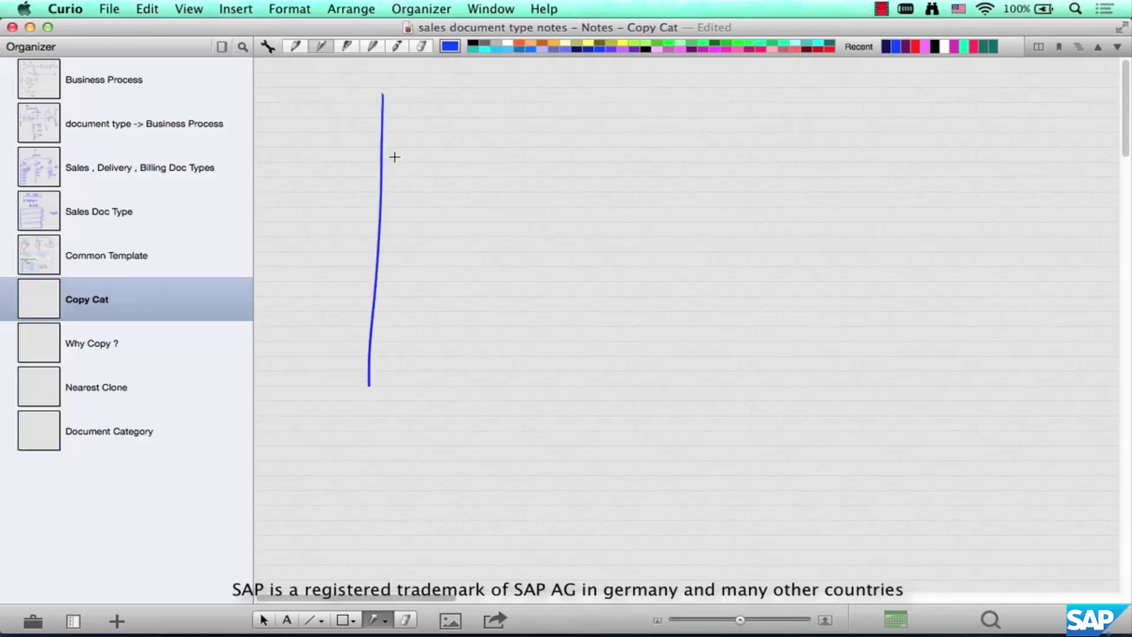
pyautogui.moveTo(367, 150)
pyautogui.mouseDown()
pyautogui.moveTo(411, 145)
pyautogui.moveTo(415, 157)
pyautogui.mouseUp()
pyautogui.moveTo(368, 189)
pyautogui.mouseDown()
pyautogui.moveTo(413, 189)
pyautogui.moveTo(404, 198)
pyautogui.mouseUp()
pyautogui.moveTo(446, 138)
pyautogui.mouseDown()
pyautogui.moveTo(441, 155)
pyautogui.moveTo(467, 139)
pyautogui.mouseUp()
pyautogui.moveTo(462, 140)
pyautogui.mouseDown()
pyautogui.moveTo(445, 189)
pyautogui.moveTo(469, 194)
pyautogui.mouseUp()
pyautogui.moveTo(376, 236); pyautogui.dragTo(406, 243)
pyautogui.moveTo(453, 219); pyautogui.dragTo(440, 239)
pyautogui.moveTo(457, 233); pyautogui.dragTo(476, 239)
pyautogui.moveTo(364, 284); pyautogui.dragTo(421, 282)
pyautogui.moveTo(412, 276)
pyautogui.mouseDown()
pyautogui.moveTo(412, 291)
pyautogui.moveTo(476, 289)
pyautogui.mouseUp()
pyautogui.moveTo(467, 280); pyautogui.dragTo(483, 278)
pyautogui.moveTo(360, 331); pyautogui.dragTo(415, 329)
pyautogui.moveTo(403, 322)
pyautogui.mouseDown()
pyautogui.moveTo(406, 338)
pyautogui.moveTo(479, 337)
pyautogui.mouseUp()
pyautogui.click(485, 334)
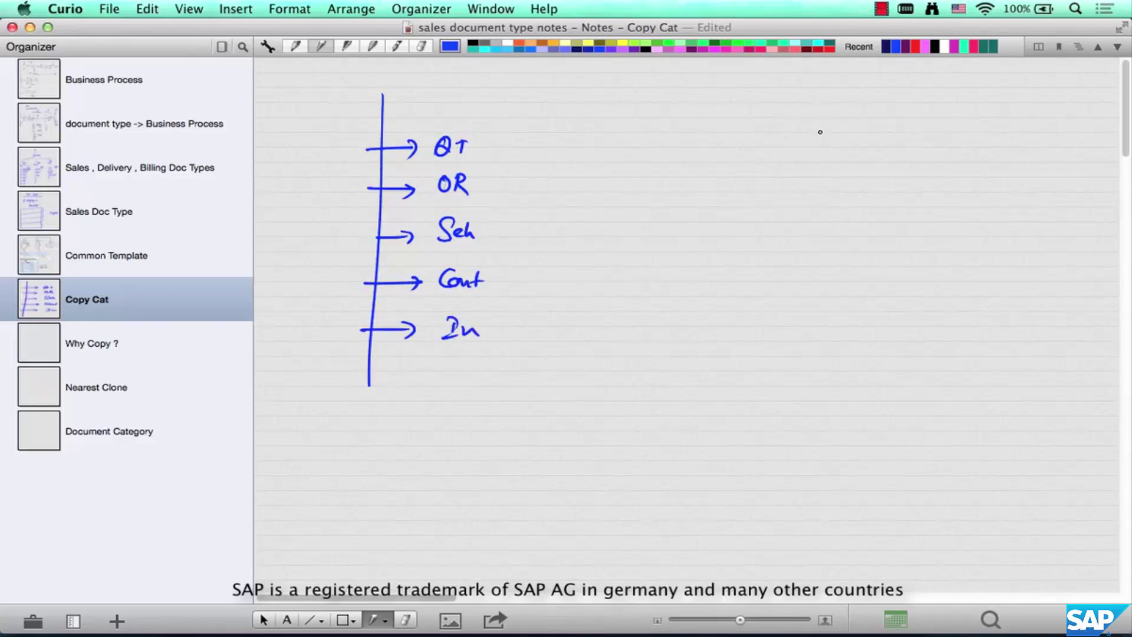
# Step: Draw a small separate rectangle in the page's upper right area with an arrow pointing at it
pyautogui.moveTo(813, 118)
pyautogui.mouseDown()
pyautogui.moveTo(810, 145)
pyautogui.moveTo(852, 113)
pyautogui.moveTo(854, 139)
pyautogui.mouseUp()
pyautogui.moveTo(853, 141); pyautogui.dragTo(809, 144)
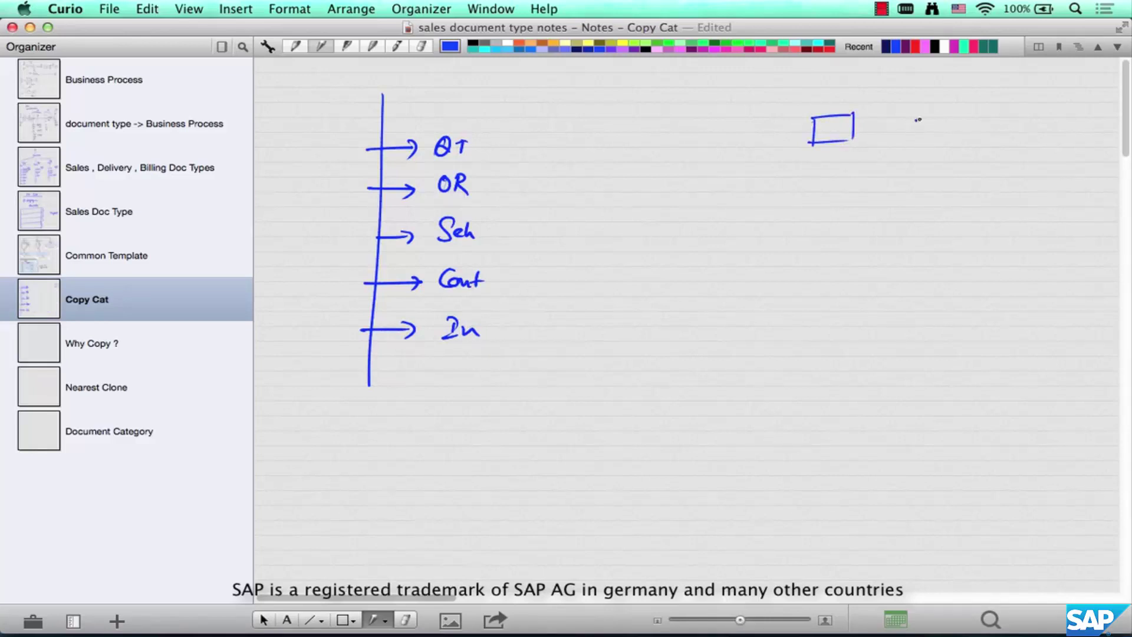
pyautogui.moveTo(918, 120); pyautogui.dragTo(863, 126)
pyautogui.moveTo(876, 118)
pyautogui.mouseDown()
pyautogui.moveTo(863, 126)
pyautogui.moveTo(881, 133)
pyautogui.mouseUp()
# Step: Circle QT in the list, then box In and link it with a curved arrow to a boxed Z"IN" label
pyautogui.moveTo(485, 135)
pyautogui.mouseDown()
pyautogui.moveTo(435, 132)
pyautogui.moveTo(479, 134)
pyautogui.mouseUp()
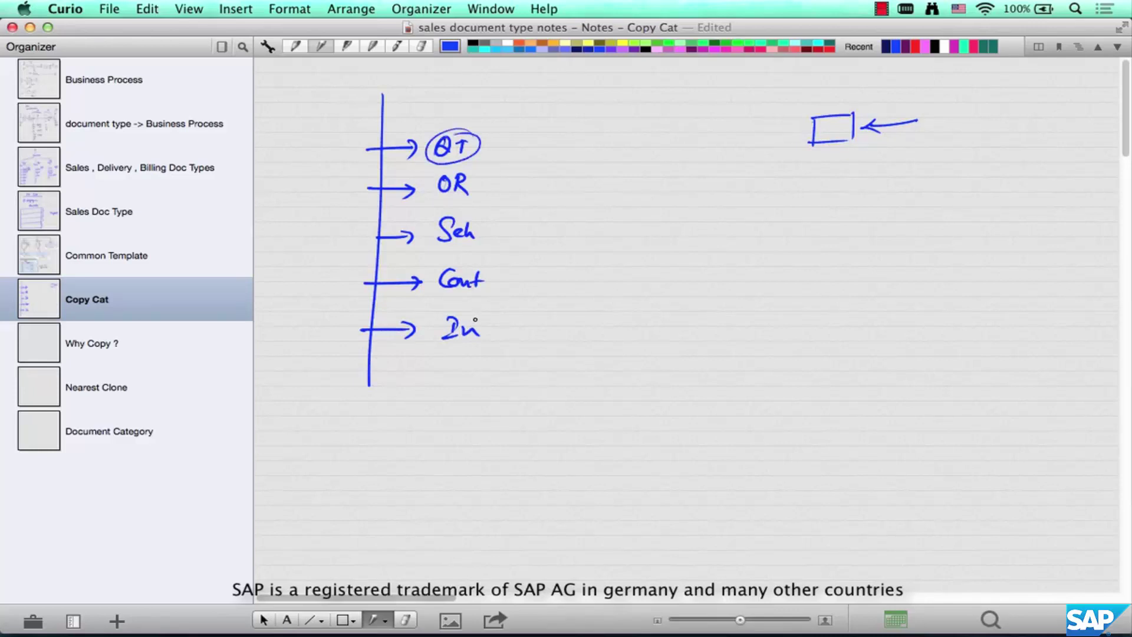
pyautogui.moveTo(486, 310)
pyautogui.mouseDown()
pyautogui.moveTo(449, 311)
pyautogui.moveTo(489, 356)
pyautogui.moveTo(486, 311)
pyautogui.mouseUp()
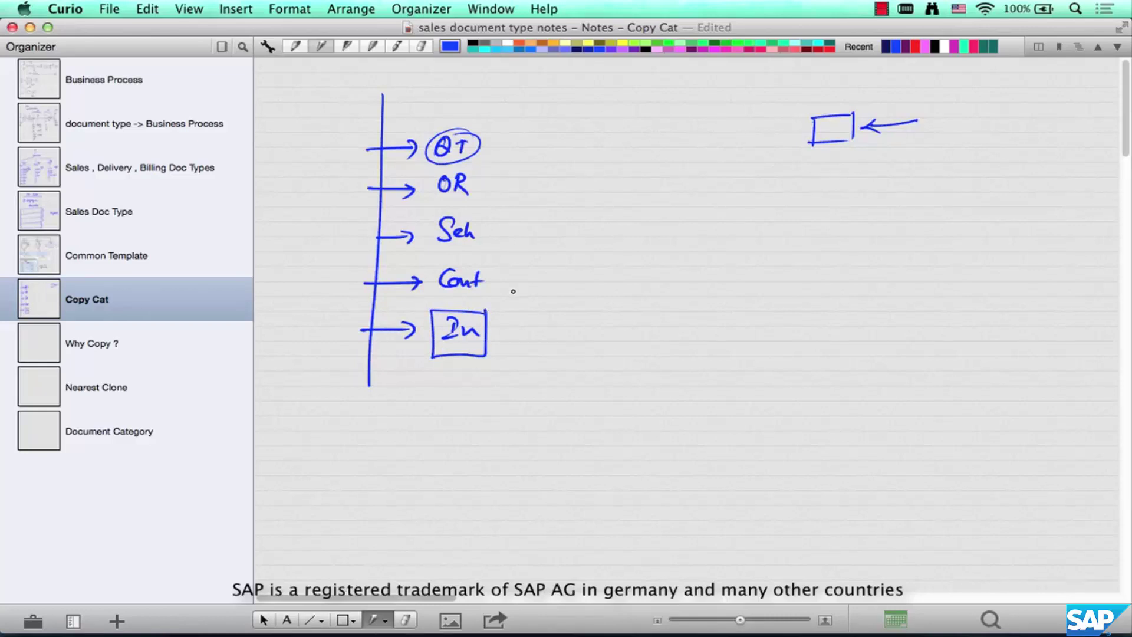
pyautogui.moveTo(486, 334); pyautogui.dragTo(560, 337)
pyautogui.moveTo(594, 322)
pyautogui.mouseDown()
pyautogui.moveTo(594, 340)
pyautogui.moveTo(630, 322)
pyautogui.moveTo(627, 336)
pyautogui.mouseUp()
pyautogui.moveTo(637, 335)
pyautogui.mouseDown()
pyautogui.moveTo(651, 322)
pyautogui.moveTo(617, 318)
pyautogui.mouseUp()
pyautogui.moveTo(649, 314)
pyautogui.mouseDown()
pyautogui.moveTo(577, 296)
pyautogui.moveTo(622, 360)
pyautogui.moveTo(673, 303)
pyautogui.mouseUp()
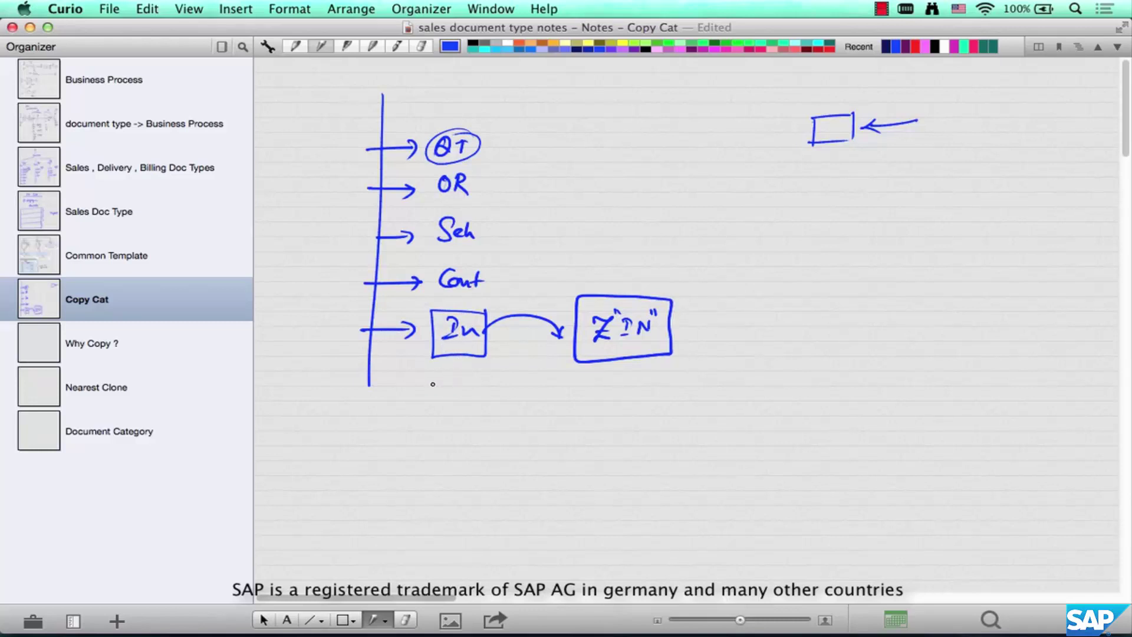
# Step: Retrace the curved arrow from In and the small rectangle's arrow, and add a check mark beside the Z"IN" box
pyautogui.moveTo(476, 335)
pyautogui.mouseDown()
pyautogui.moveTo(485, 325)
pyautogui.moveTo(565, 332)
pyautogui.mouseUp()
pyautogui.moveTo(685, 340); pyautogui.dragTo(711, 326)
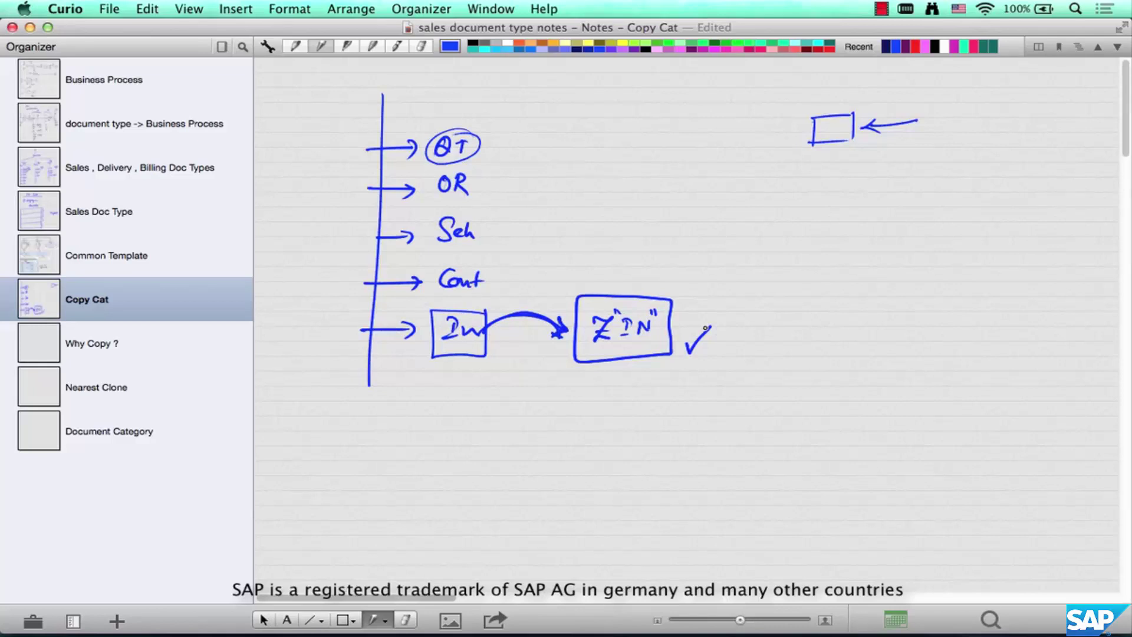
pyautogui.moveTo(481, 333)
pyautogui.mouseDown()
pyautogui.moveTo(531, 311)
pyautogui.moveTo(569, 324)
pyautogui.moveTo(563, 332)
pyautogui.mouseUp()
pyautogui.moveTo(862, 129)
pyautogui.mouseDown()
pyautogui.moveTo(922, 126)
pyautogui.moveTo(888, 137)
pyautogui.mouseUp()
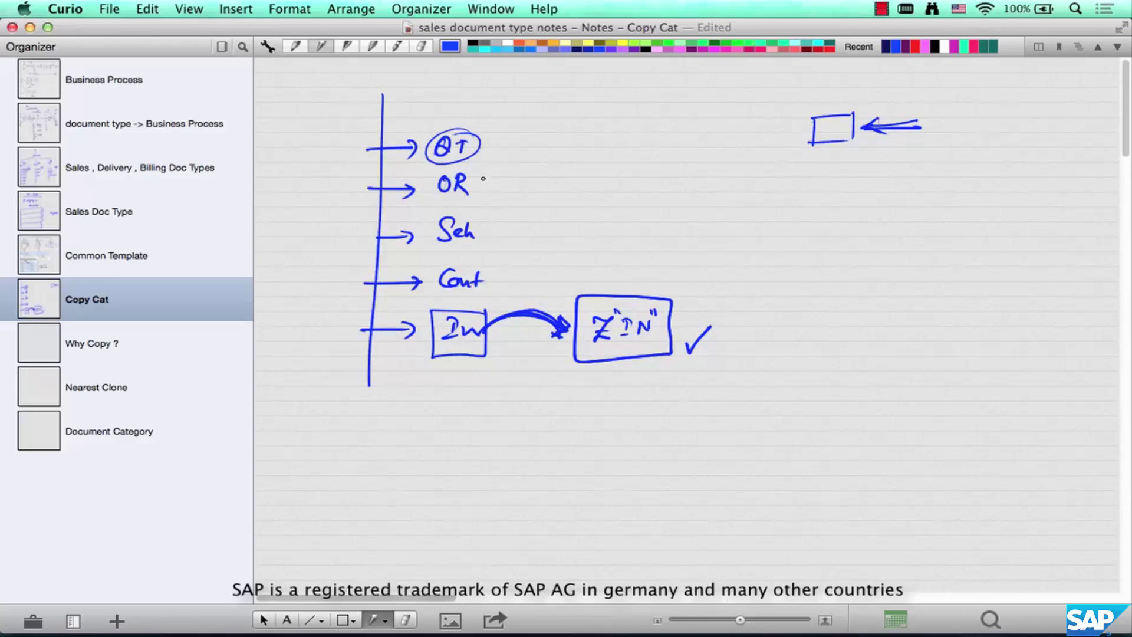
# Step: Tick OR in the list and draw an empty box with a curved arrow pointing from it to Cont
pyautogui.moveTo(482, 177); pyautogui.dragTo(501, 170)
pyautogui.moveTo(496, 280); pyautogui.dragTo(517, 266)
pyautogui.moveTo(586, 236)
pyautogui.mouseDown()
pyautogui.moveTo(585, 270)
pyautogui.moveTo(655, 268)
pyautogui.moveTo(507, 260)
pyautogui.moveTo(492, 277)
pyautogui.mouseUp()
pyautogui.moveTo(492, 277); pyautogui.dragTo(508, 271)
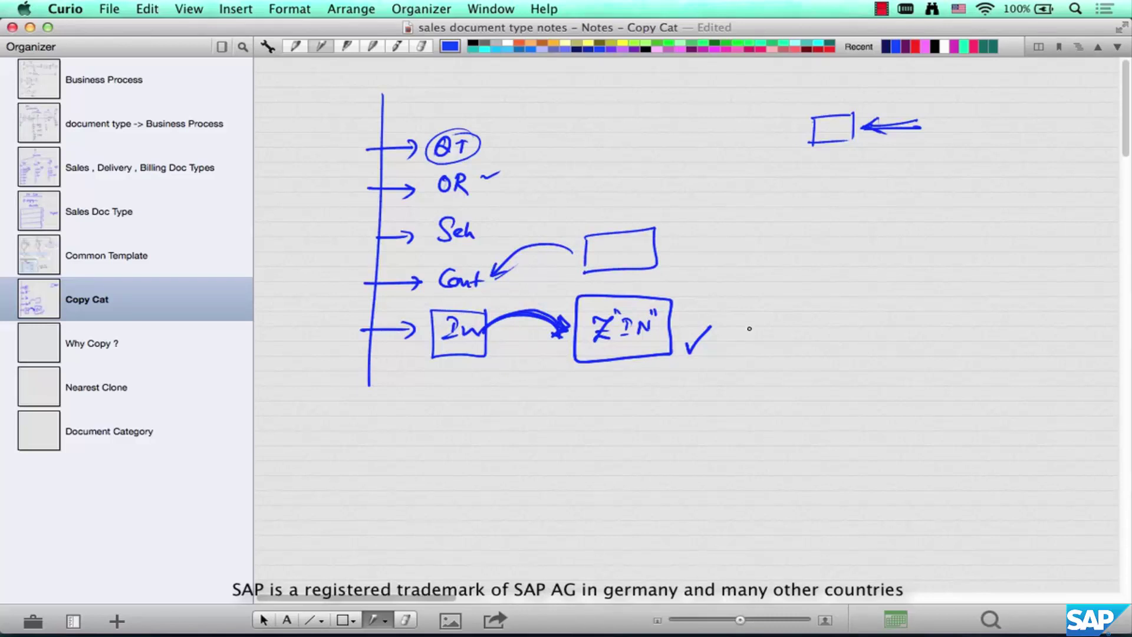
# Step: Open the empty "Why Copy ?" page of the notes
pyautogui.click(163, 350)
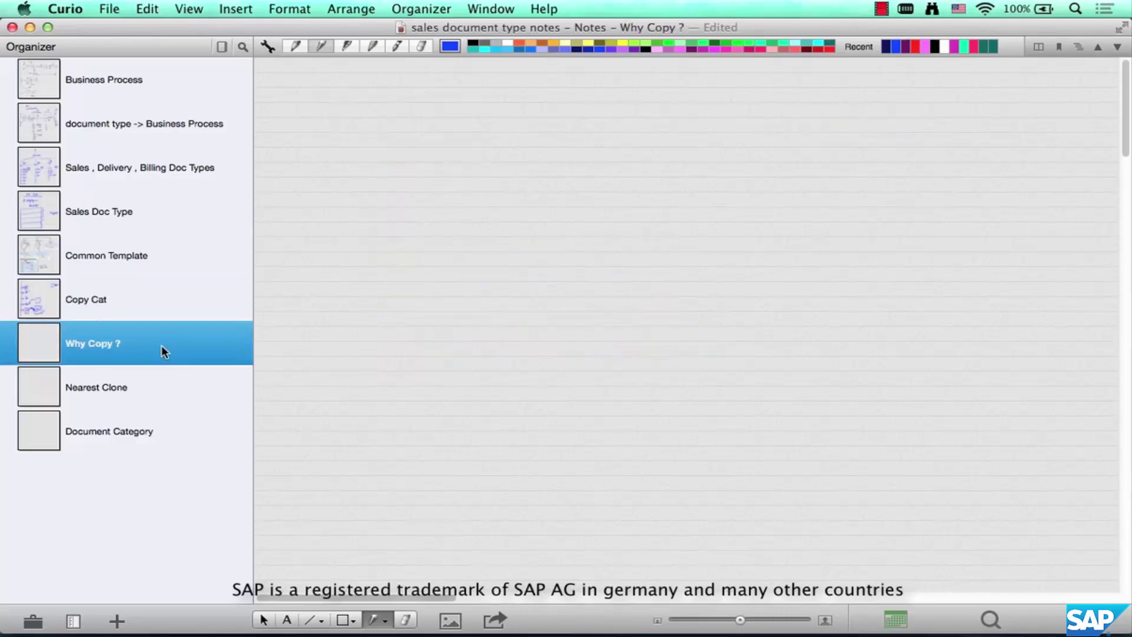